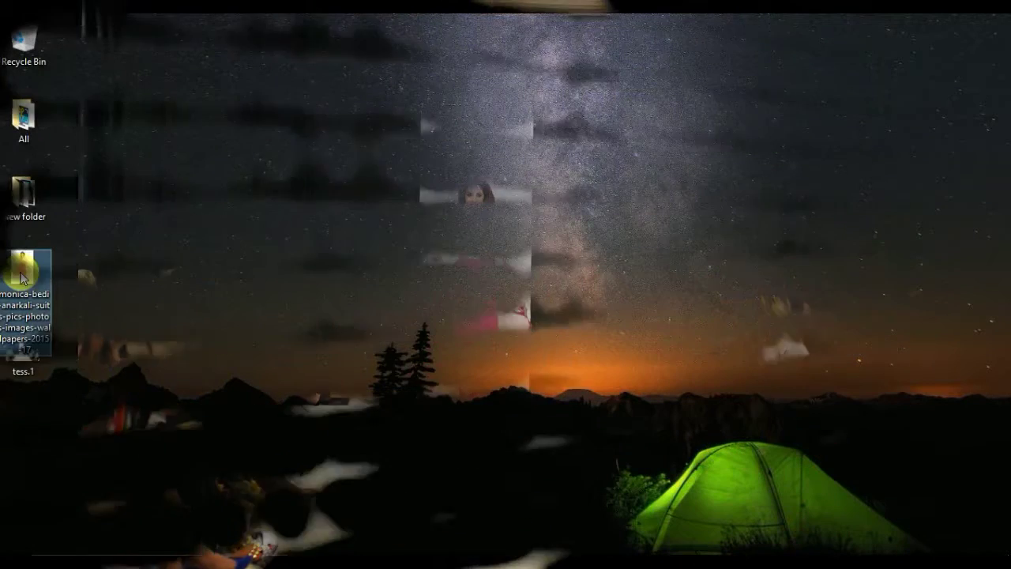
Open the pink anarkali model photo from the desktop in Photoshop CC 2015.
{"action": "right_click", "coordinate": [21, 277]}
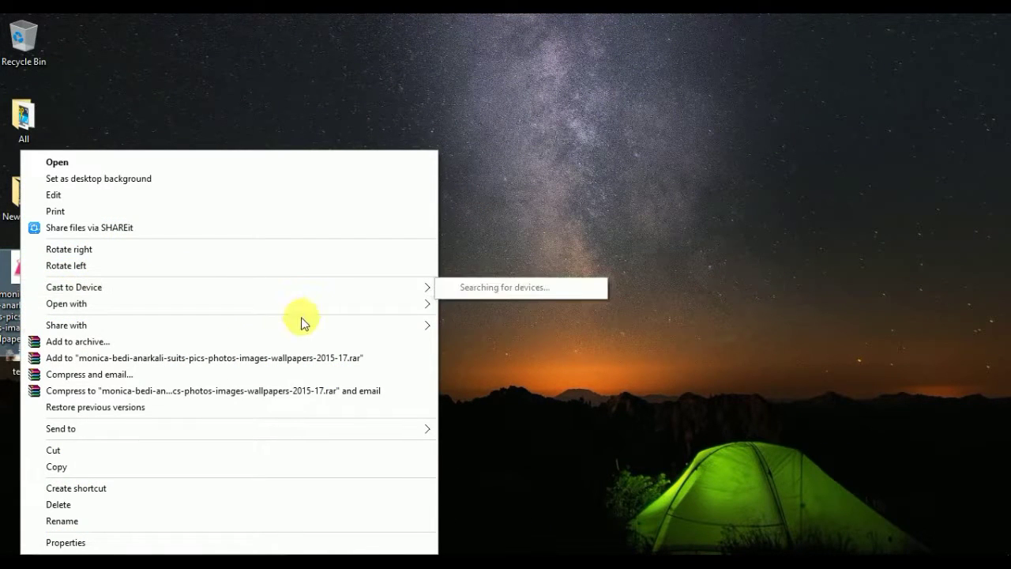
{"action": "mouse_move", "coordinate": [198, 303]}
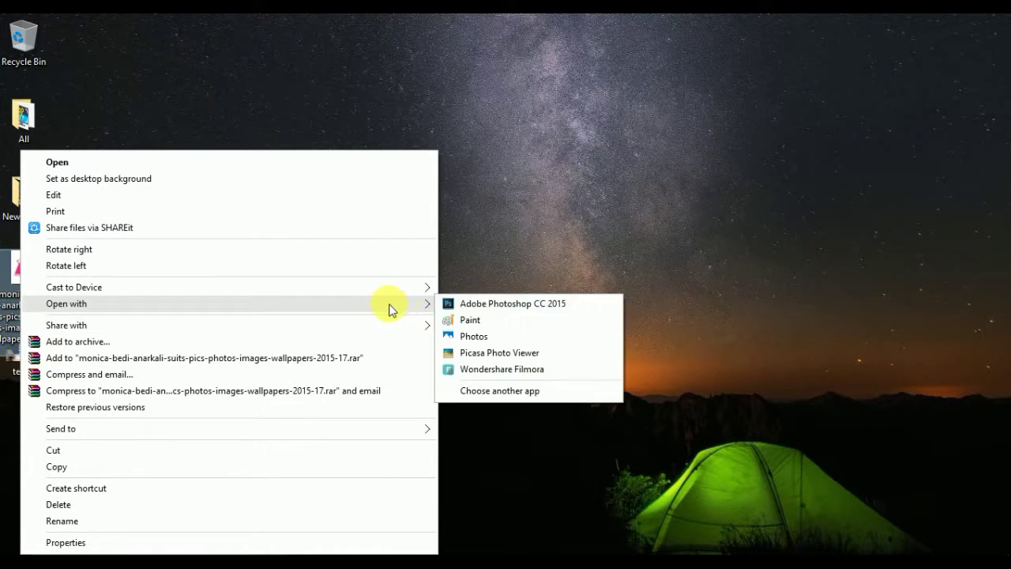
{"action": "left_click", "coordinate": [498, 308]}
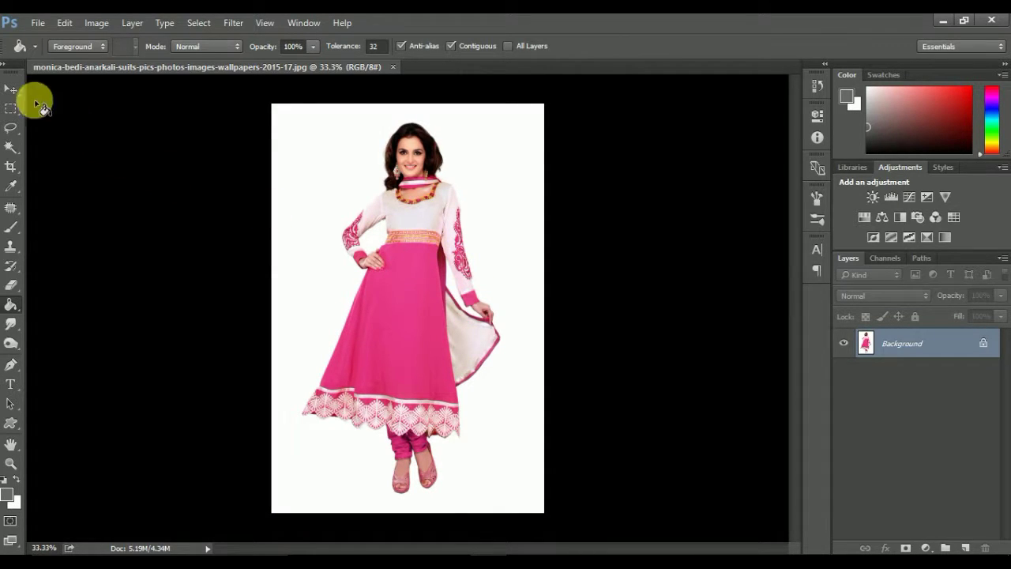
Duplicate the Background layer and darken the copy to crimson with a lowered Curves midpoint.
{"action": "left_click", "coordinate": [11, 90]}
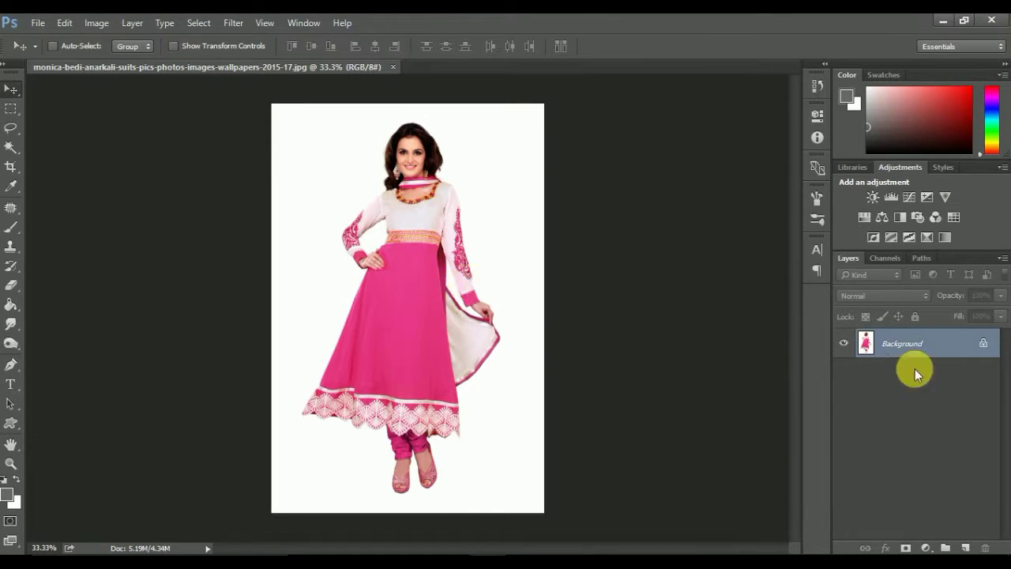
{"action": "left_click_drag", "start_coordinate": [954, 343], "coordinate": [967, 545]}
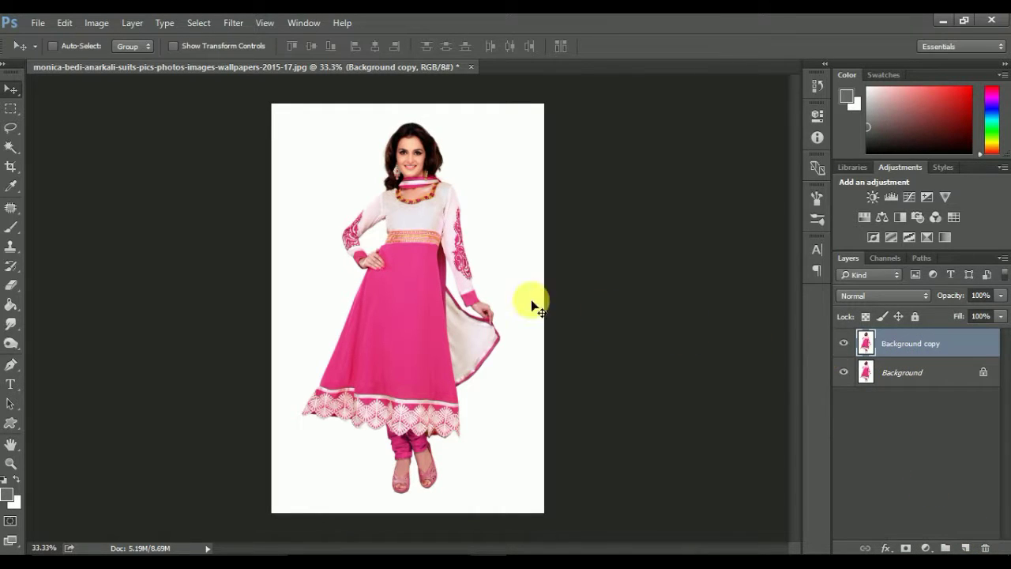
{"action": "left_click", "coordinate": [89, 24]}
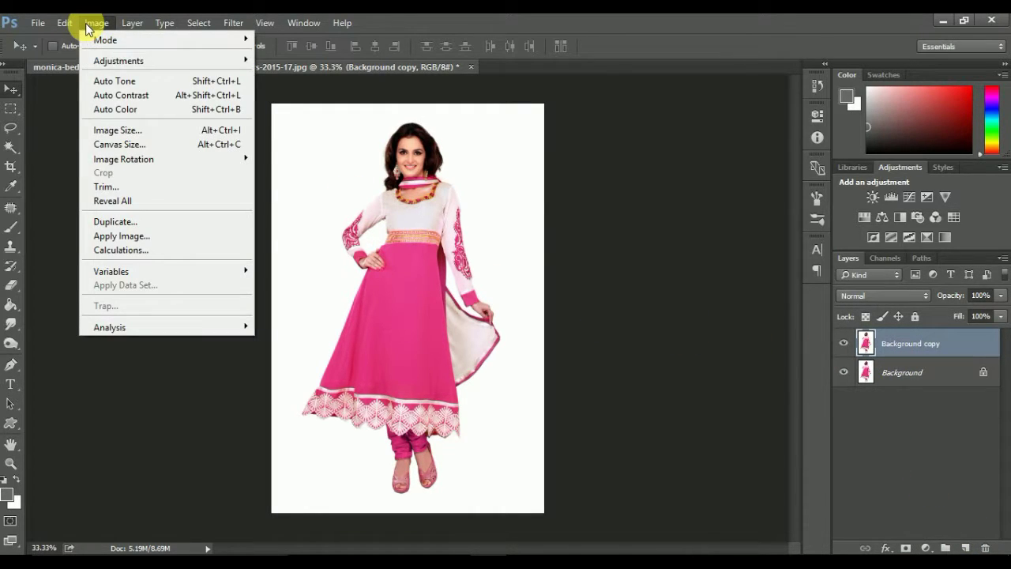
{"action": "left_click", "coordinate": [181, 59]}
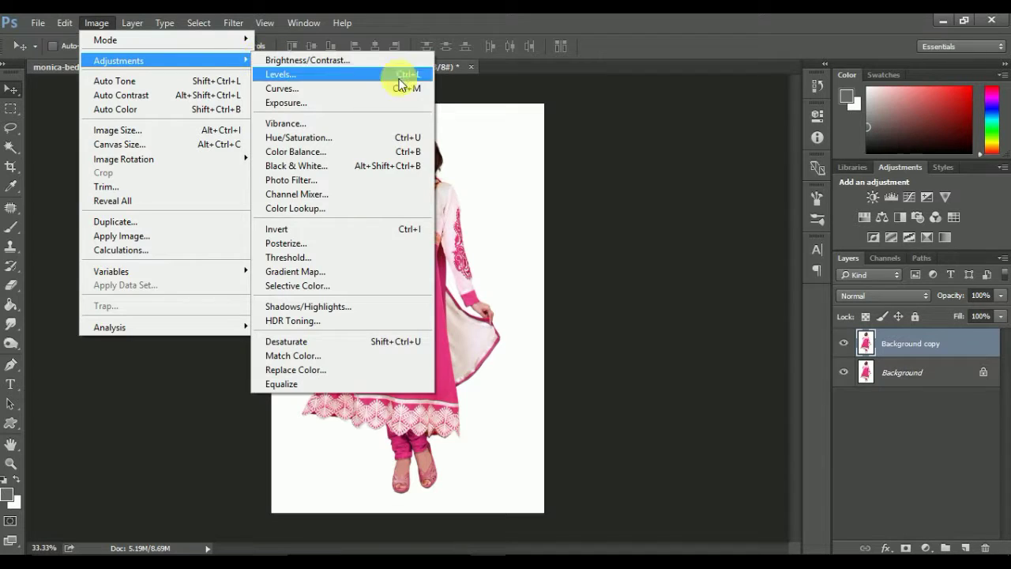
{"action": "left_click", "coordinate": [400, 88]}
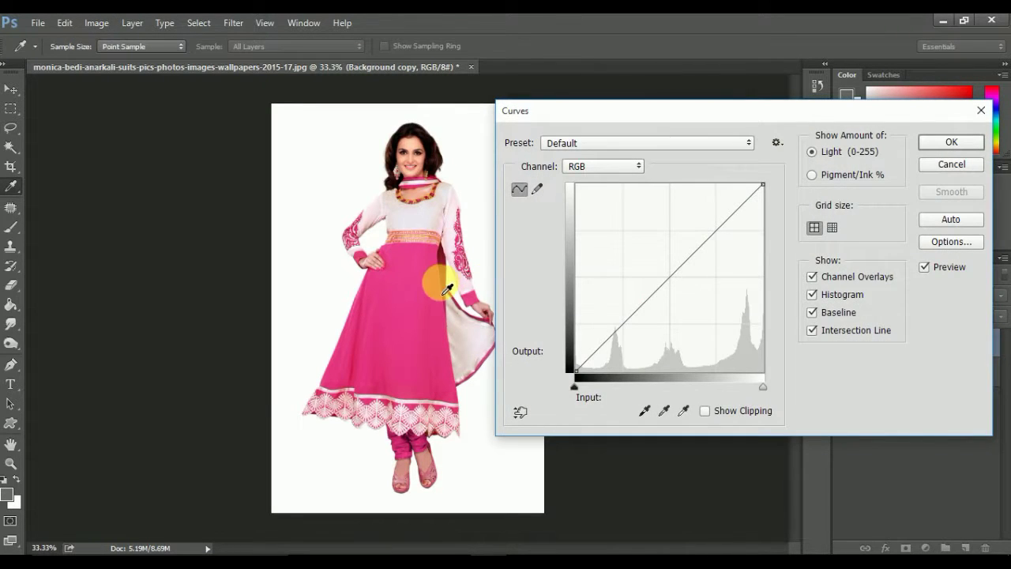
{"action": "left_click", "coordinate": [672, 275]}
{"action": "left_click_drag", "start_coordinate": [685, 293], "coordinate": [704, 320]}
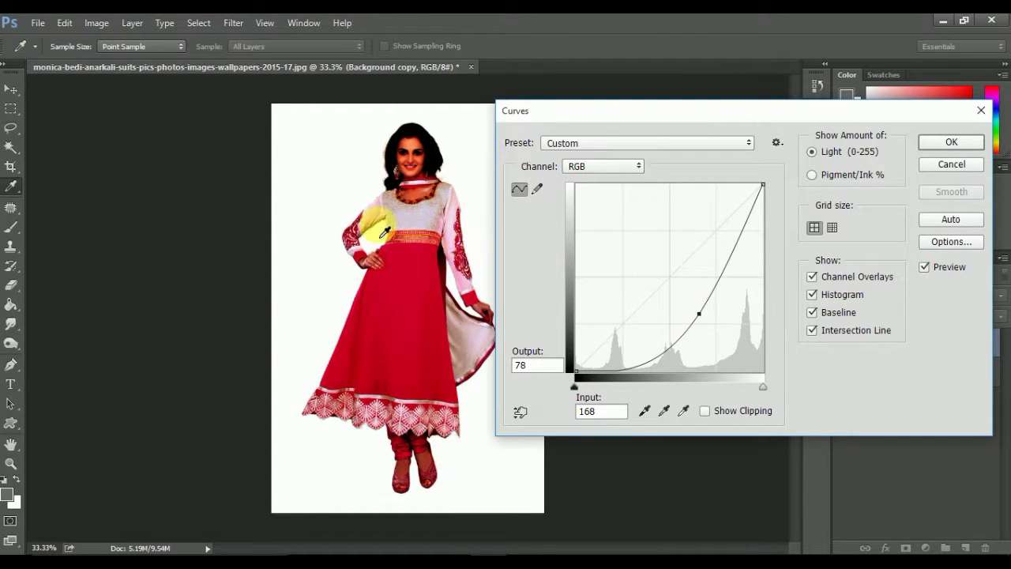
{"action": "left_click", "coordinate": [945, 144]}
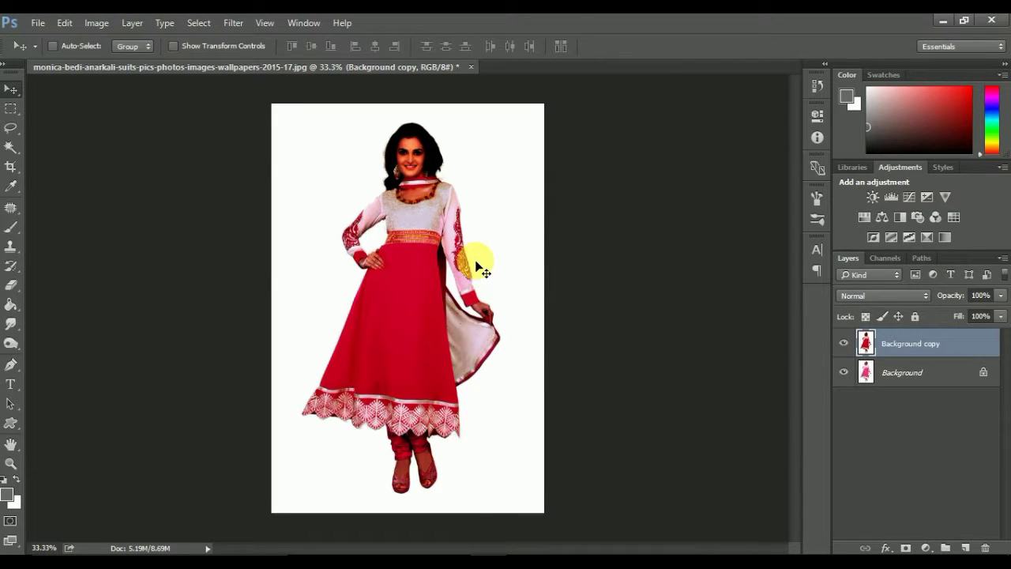
Magic Wand the white background and sleeve gap, then invert to select the model.
{"action": "left_click", "coordinate": [11, 148]}
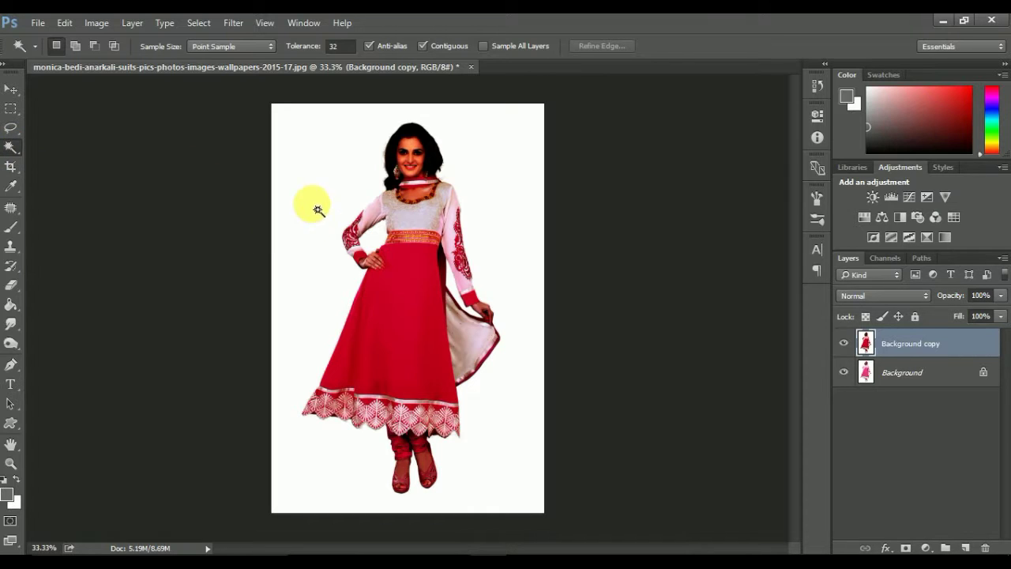
{"action": "left_click", "coordinate": [320, 234]}
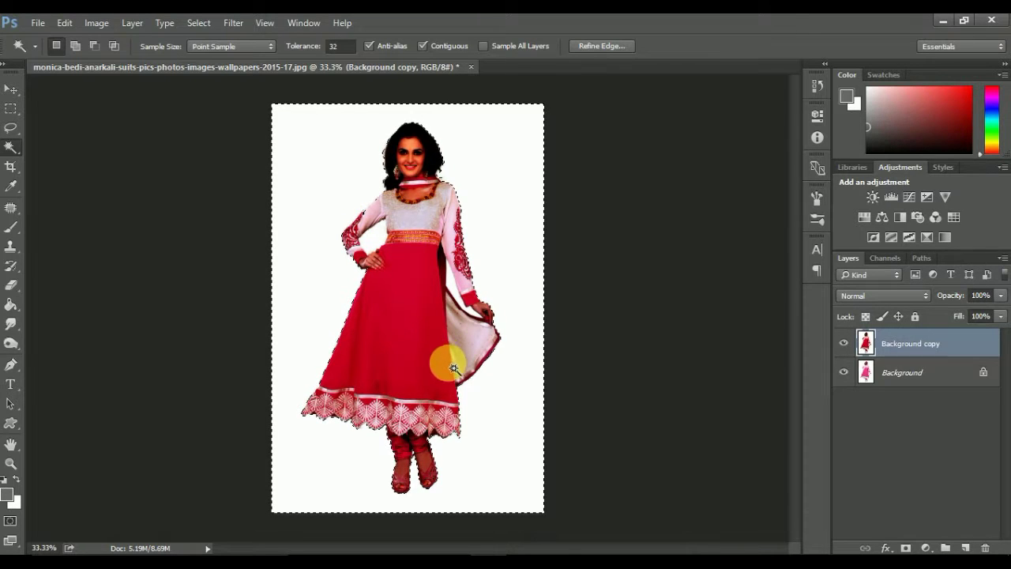
{"action": "key", "text": "shift"}
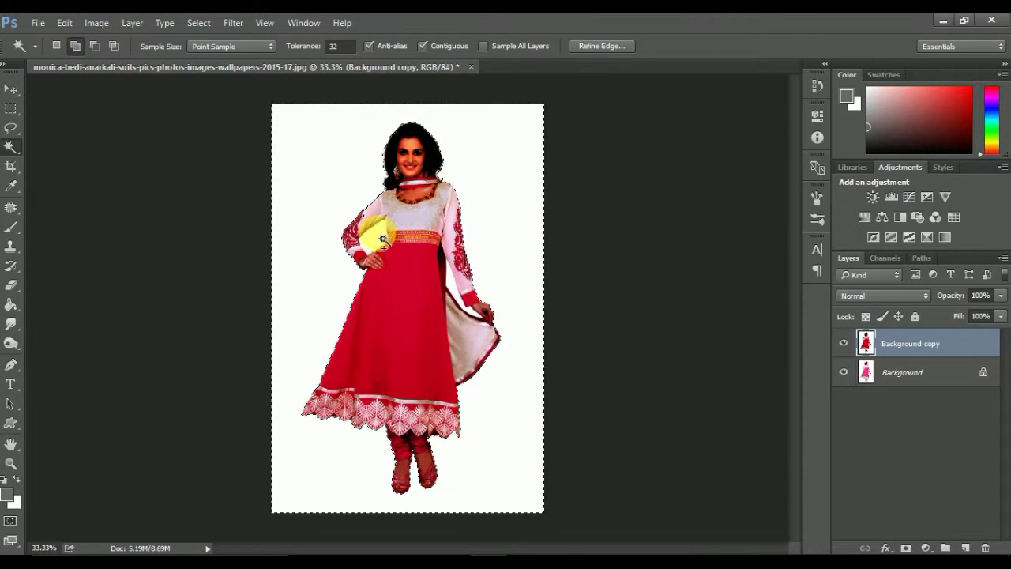
{"action": "left_click", "coordinate": [79, 48]}
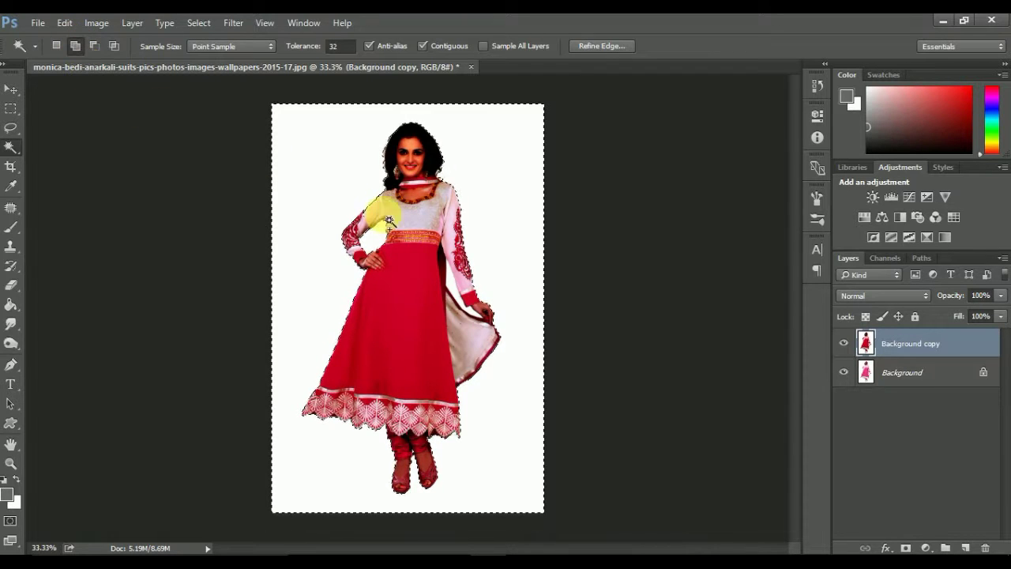
{"action": "left_click", "coordinate": [456, 286]}
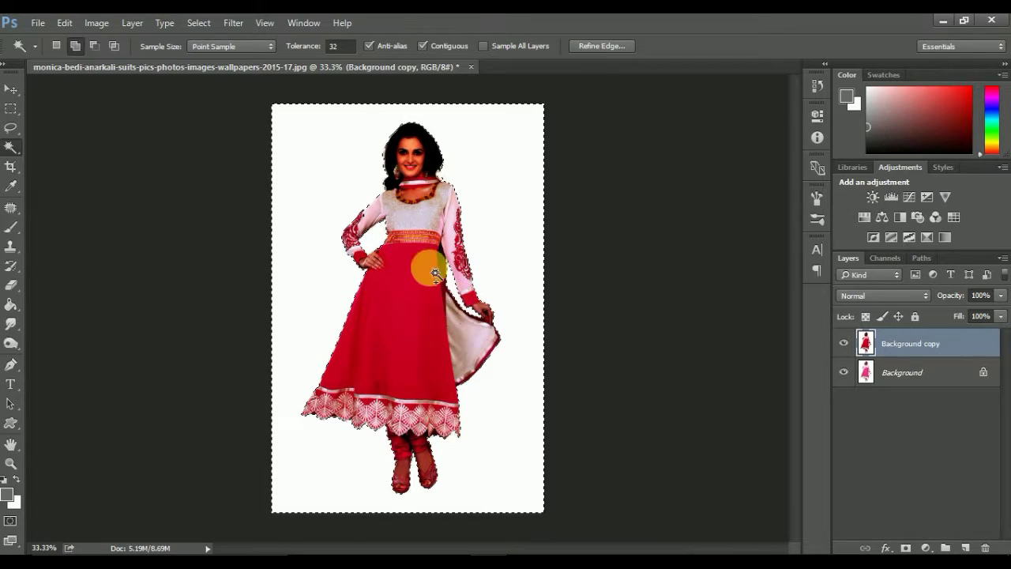
{"action": "right_click", "coordinate": [423, 248]}
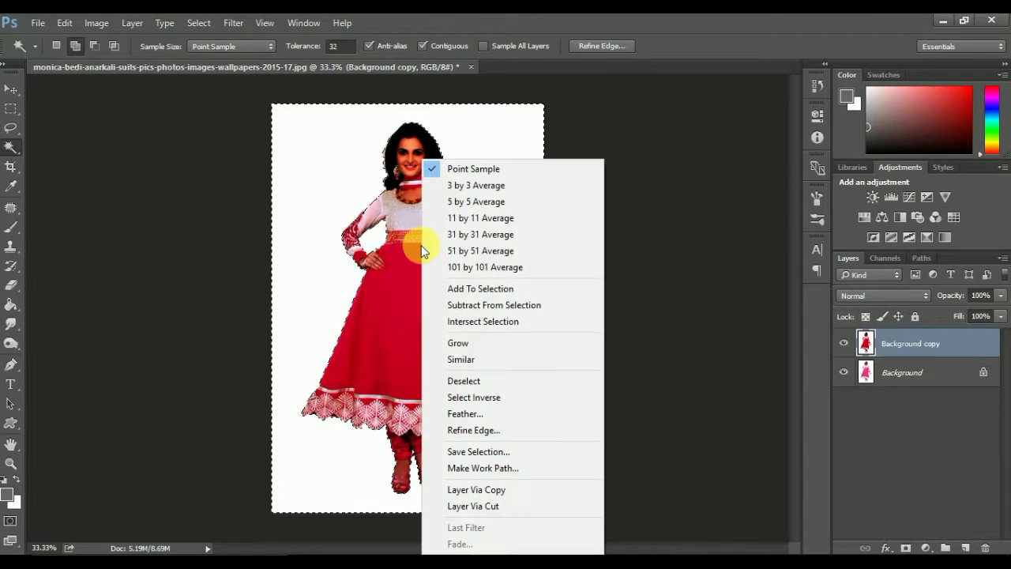
{"action": "left_click", "coordinate": [474, 397]}
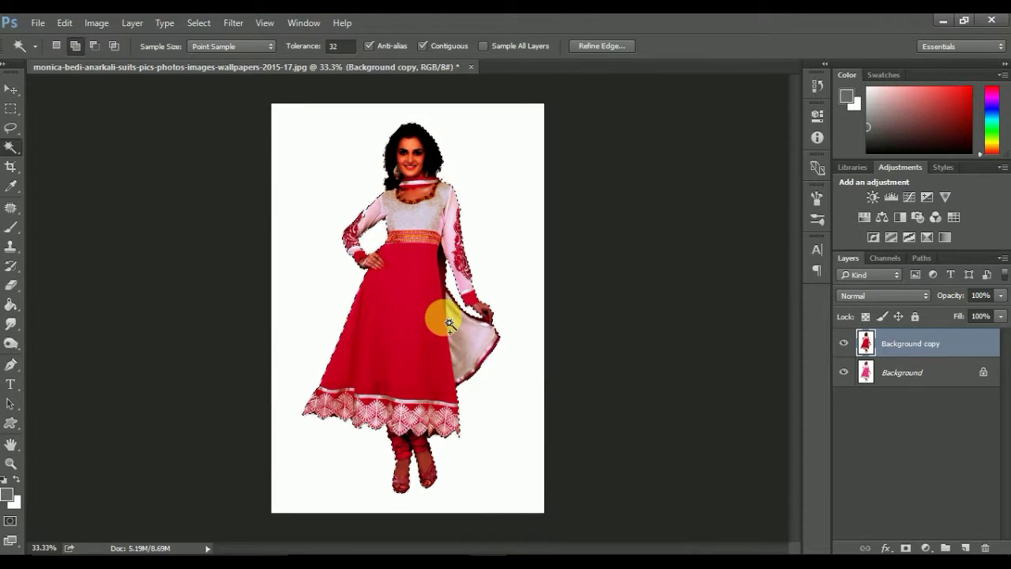
Copy the model from Background onto Layer 1 and delete the Background copy layer.
{"action": "left_click", "coordinate": [889, 372]}
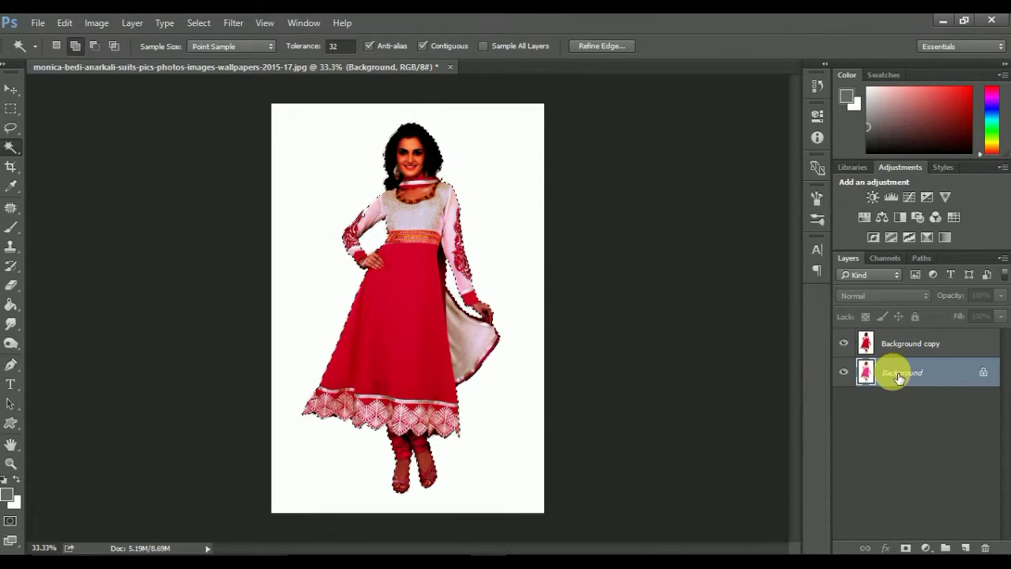
{"action": "right_click", "coordinate": [418, 242]}
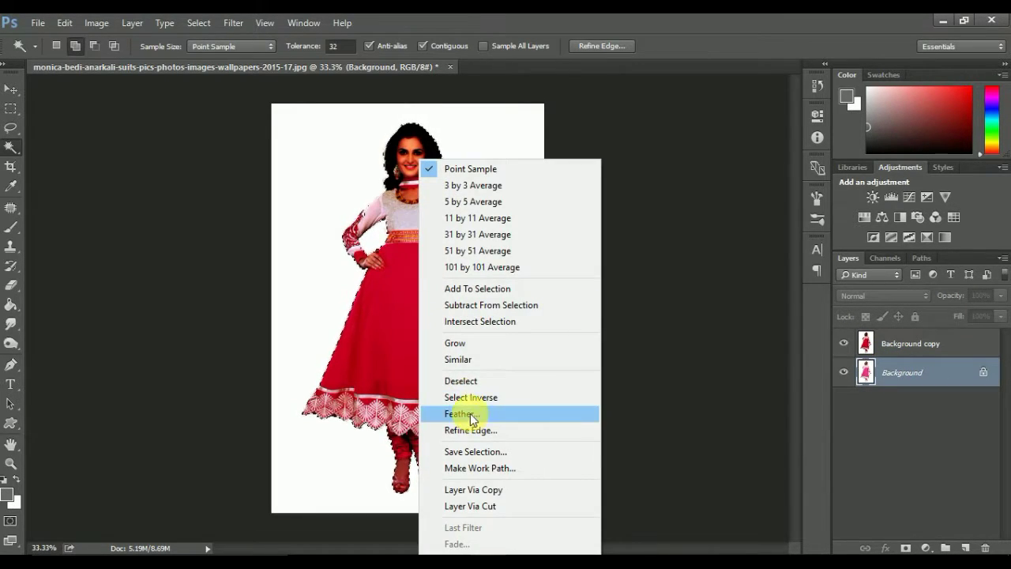
{"action": "left_click", "coordinate": [480, 491]}
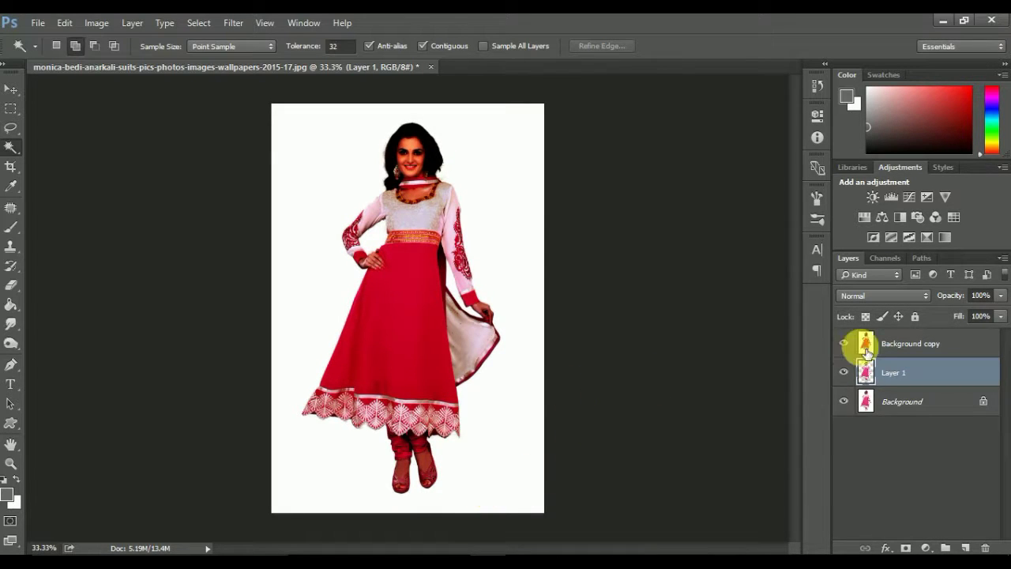
{"action": "mouse_move", "coordinate": [855, 347]}
{"action": "left_mouse_down"}
{"action": "mouse_move", "coordinate": [976, 551]}
{"action": "mouse_move", "coordinate": [988, 548]}
{"action": "left_mouse_up"}
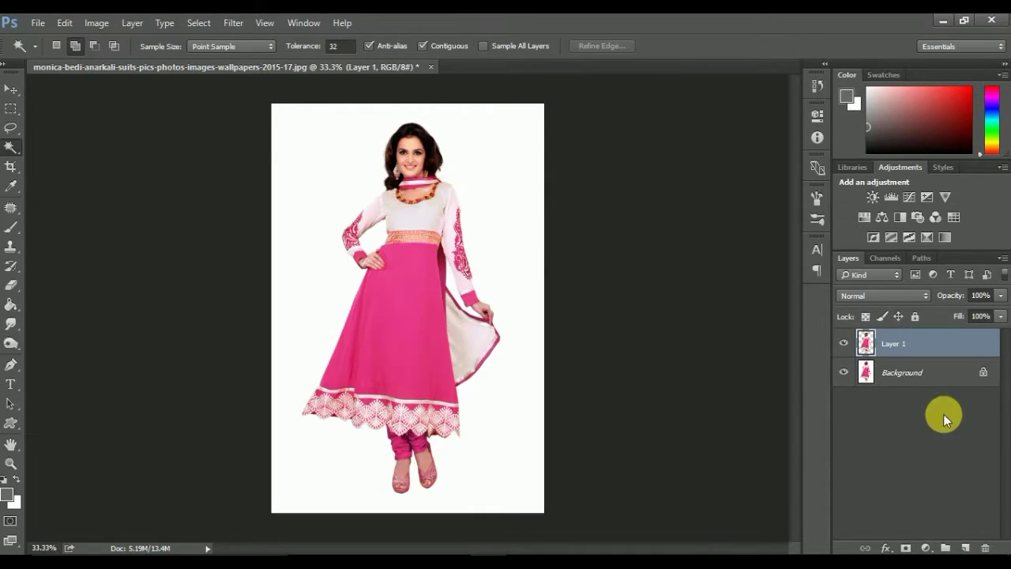
Check the cut-out by toggling Background's visibility, then delete the Background layer.
{"action": "left_click", "coordinate": [843, 372]}
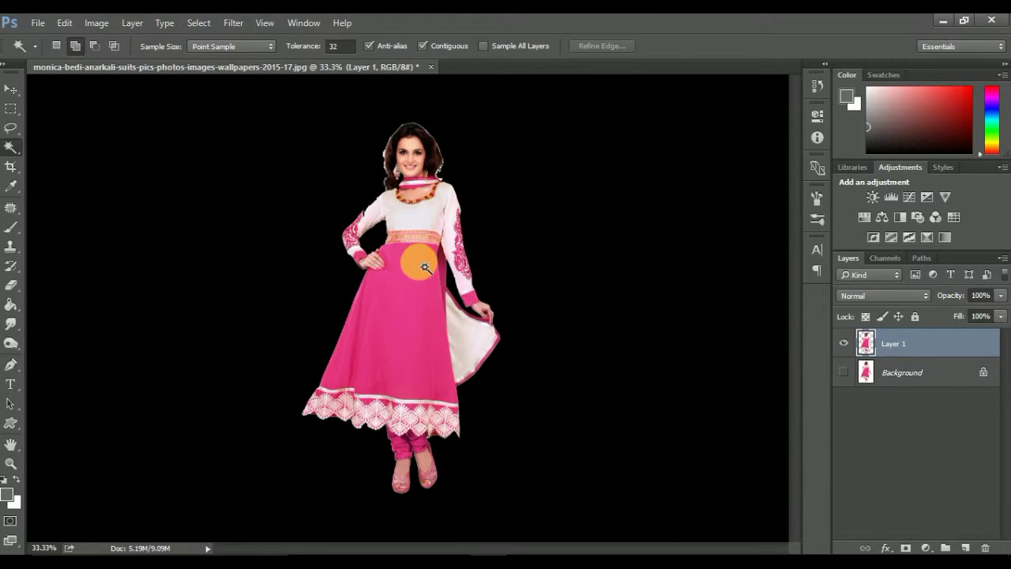
{"action": "left_click", "coordinate": [844, 373]}
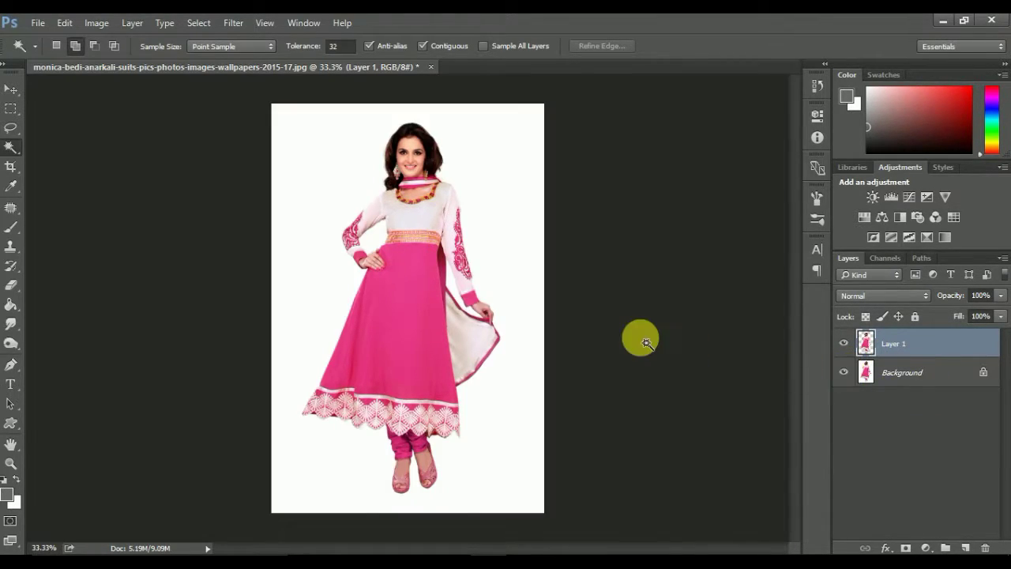
{"action": "left_click", "coordinate": [844, 372]}
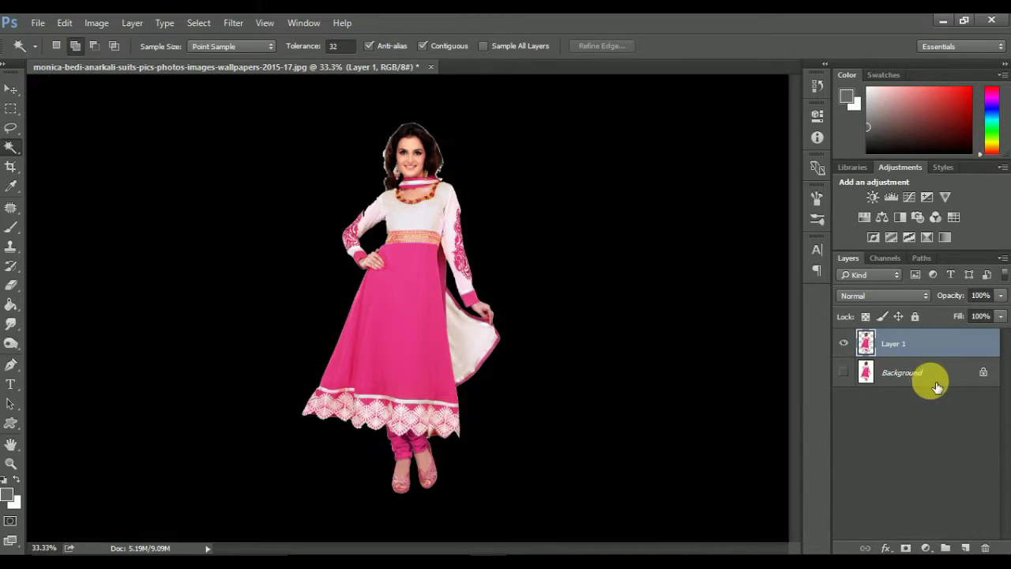
{"action": "left_click_drag", "start_coordinate": [932, 374], "coordinate": [985, 546]}
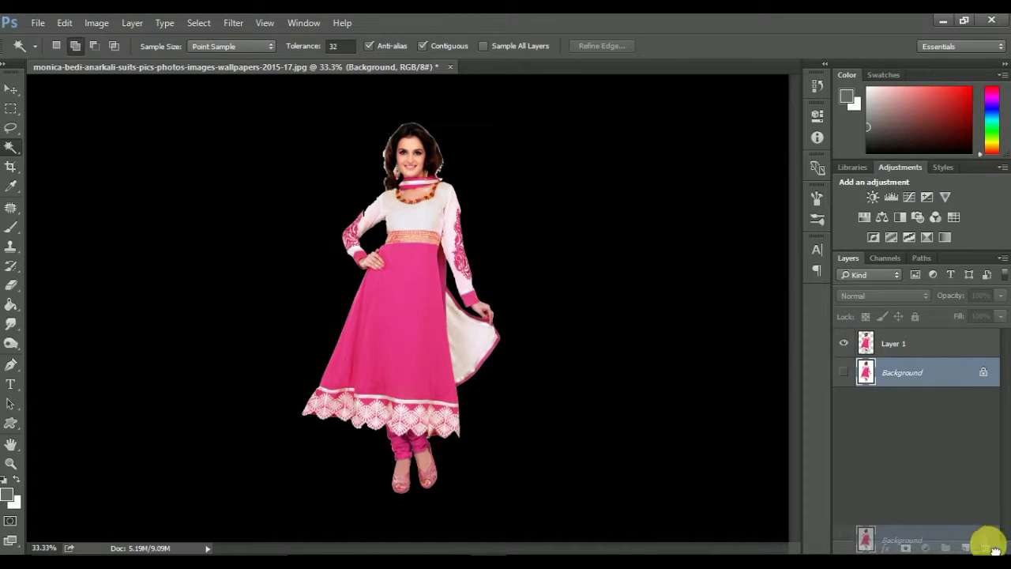
Nudge the cut-out model slightly left on the canvas.
{"action": "key", "text": "m"}
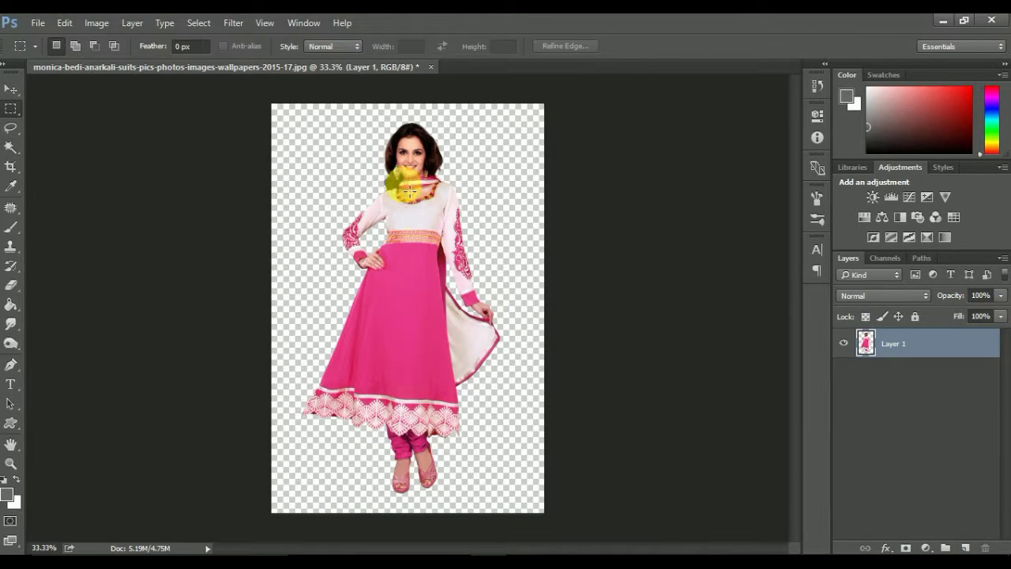
{"action": "left_click", "coordinate": [12, 91]}
{"action": "left_click_drag", "start_coordinate": [451, 287], "coordinate": [417, 294]}
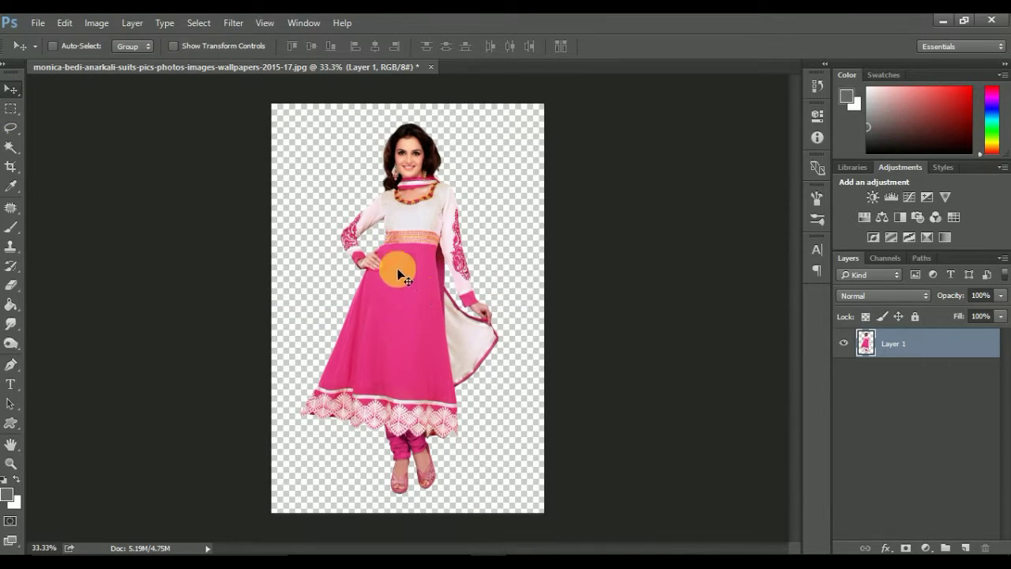
Open the runway photo tess.1.jpg through File > Open.
{"action": "left_click", "coordinate": [40, 25]}
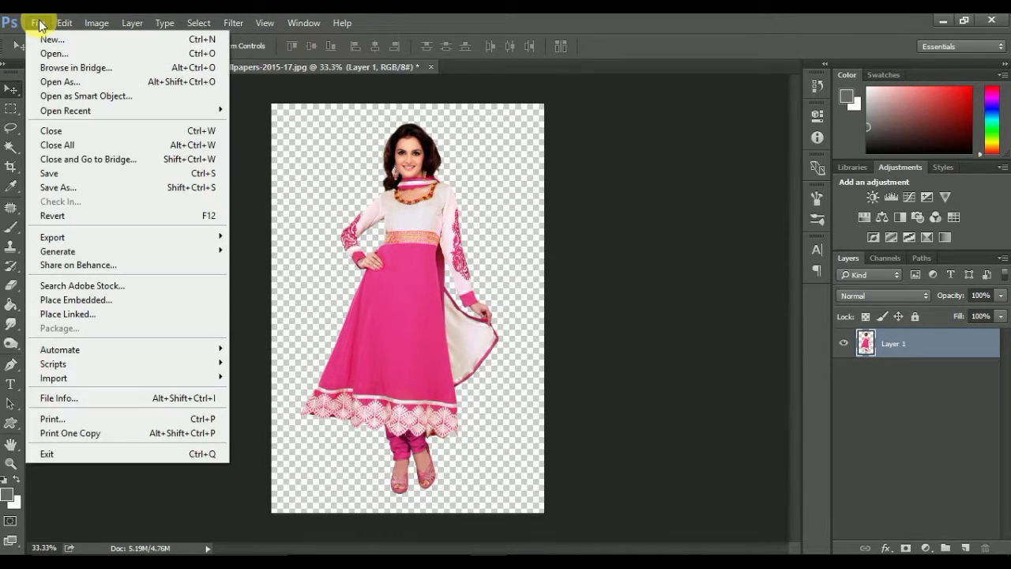
{"action": "left_click", "coordinate": [345, 164]}
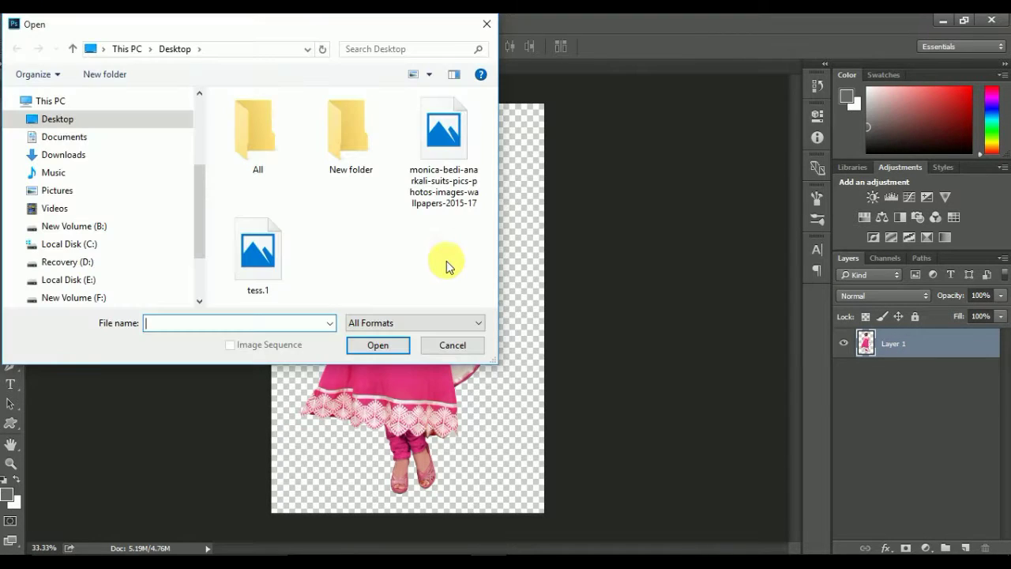
{"action": "left_click", "coordinate": [257, 261]}
{"action": "left_click", "coordinate": [394, 348]}
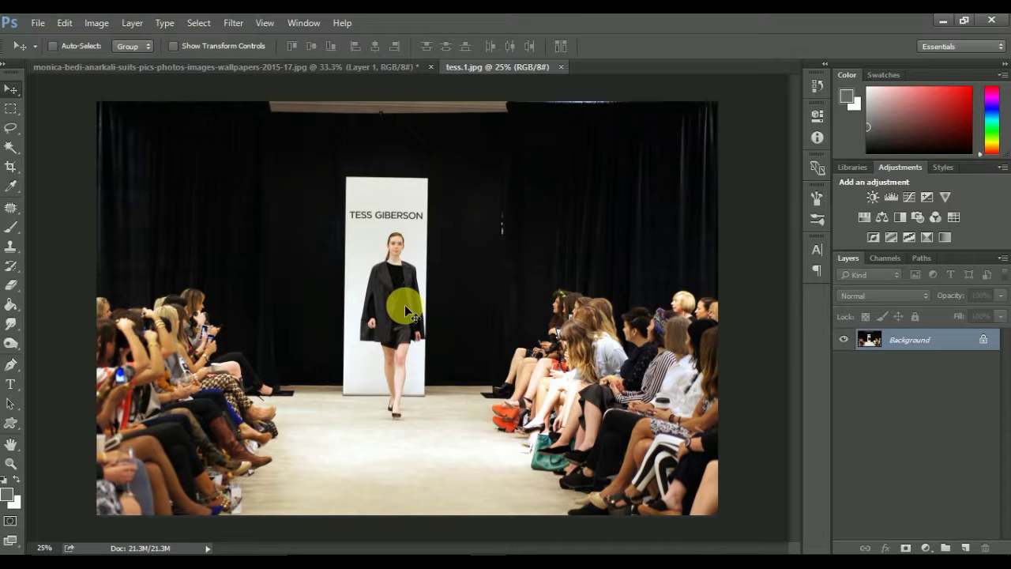
Zoom to 50% and lasso a selection around the original catwalk model.
{"action": "left_click", "coordinate": [10, 132]}
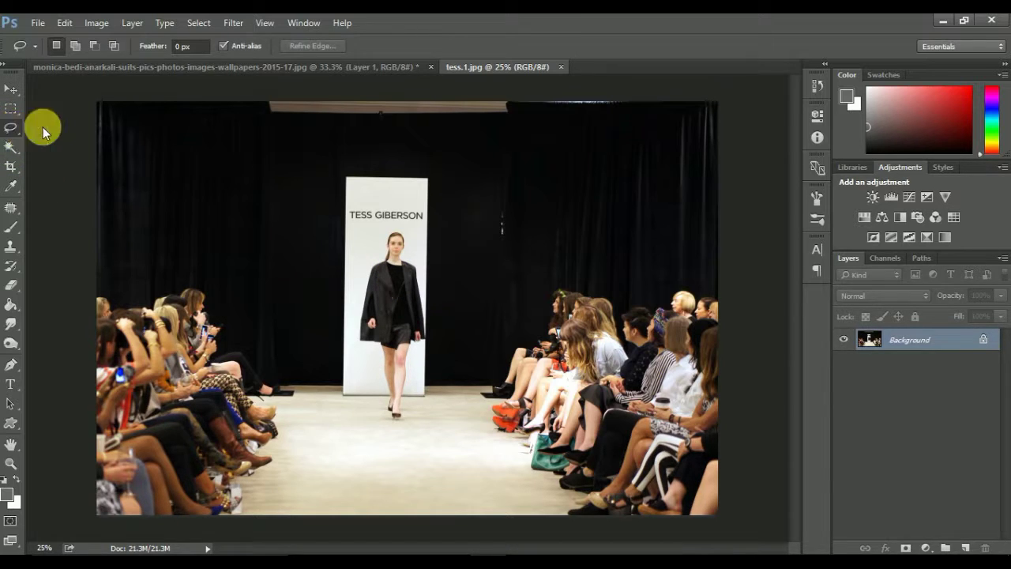
{"action": "left_click_drag", "start_coordinate": [43, 127], "coordinate": [89, 128]}
{"action": "left_click", "coordinate": [102, 124]}
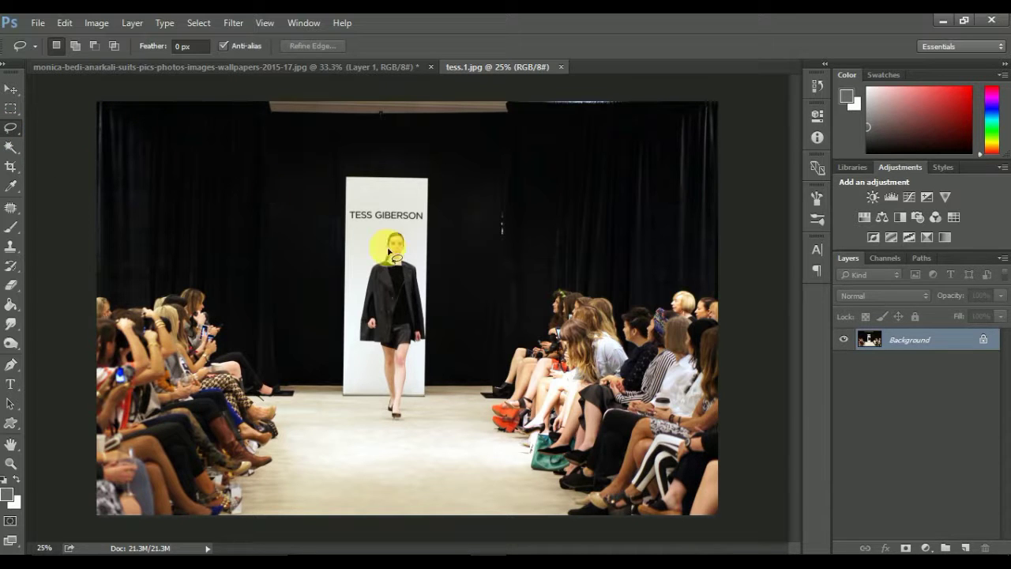
{"action": "key", "text": "ctrl+plus"}
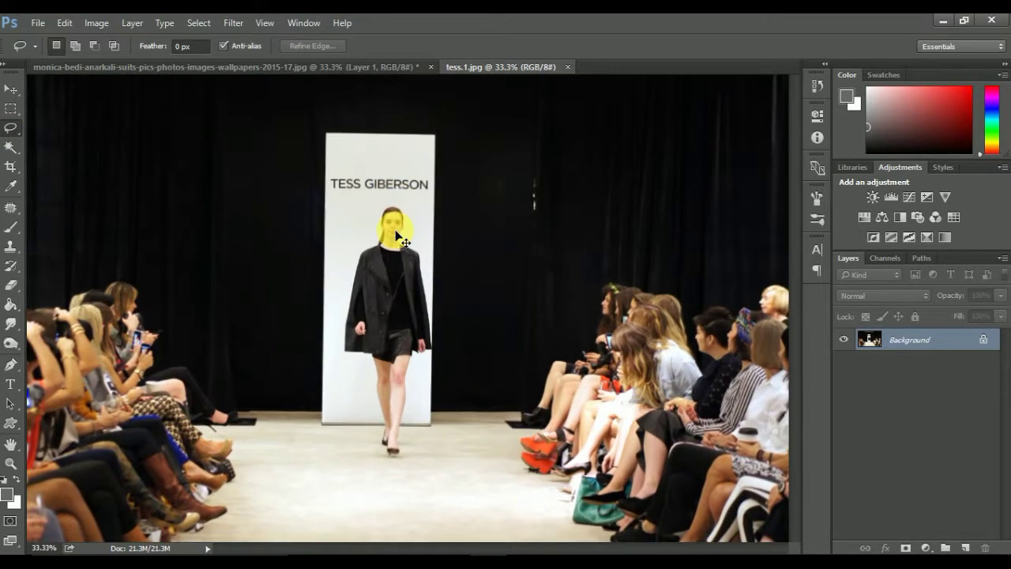
{"action": "key", "text": "ctrl+plus"}
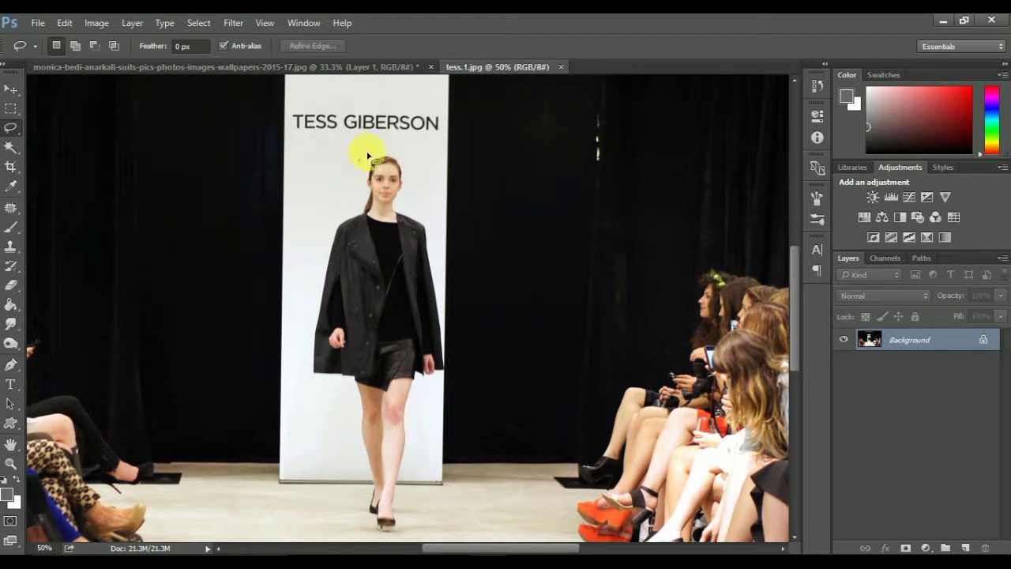
{"action": "mouse_move", "coordinate": [431, 226]}
{"action": "left_mouse_down"}
{"action": "mouse_move", "coordinate": [445, 338]}
{"action": "mouse_move", "coordinate": [437, 386]}
{"action": "left_mouse_up"}
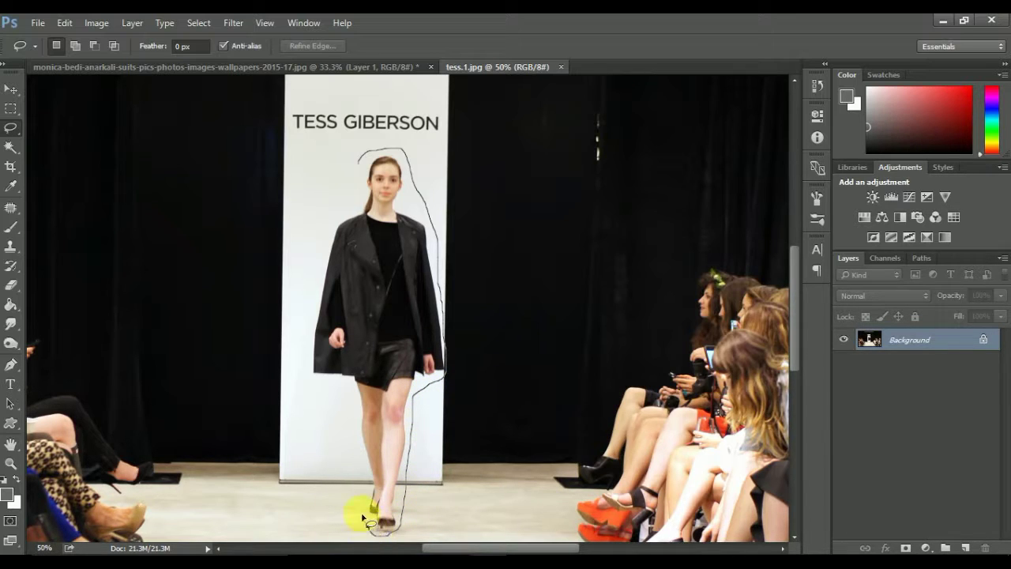
{"action": "left_click_drag", "start_coordinate": [349, 423], "coordinate": [326, 244]}
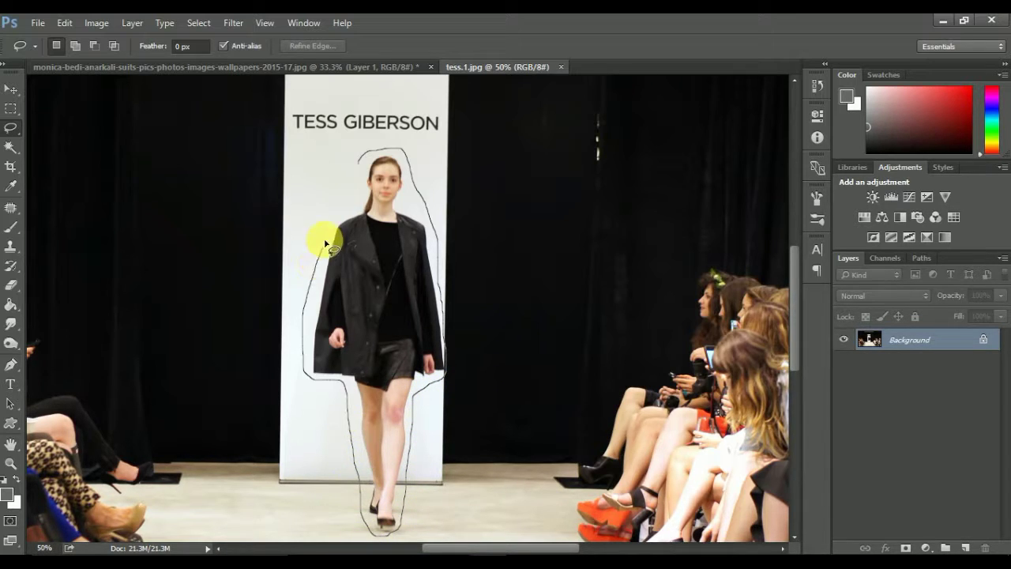
{"action": "left_click_drag", "start_coordinate": [351, 198], "coordinate": [351, 199]}
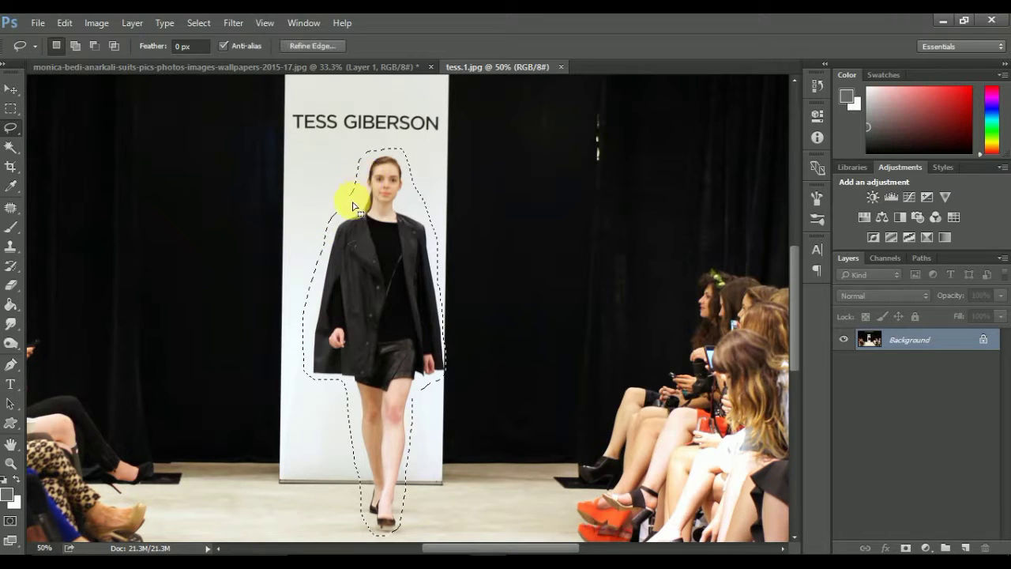
Erase the selected model with a Content-Aware fill.
{"action": "right_click", "coordinate": [378, 265]}
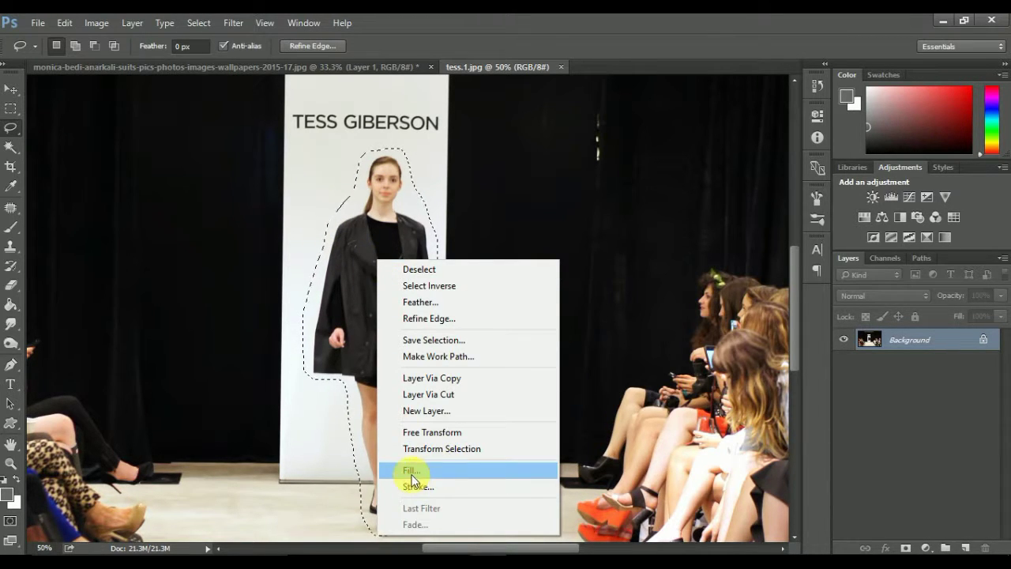
{"action": "left_click", "coordinate": [461, 469]}
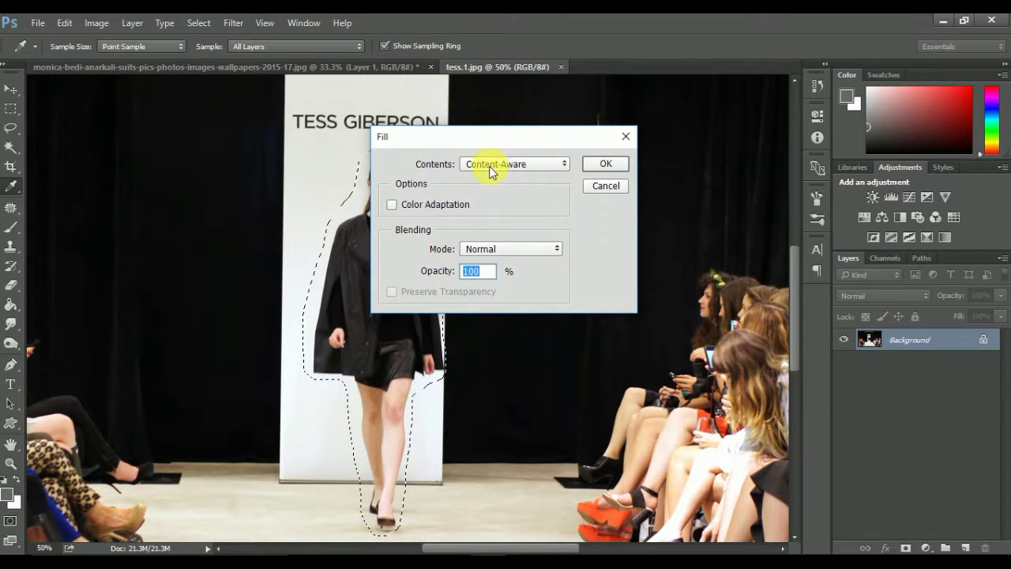
{"action": "left_click", "coordinate": [616, 164]}
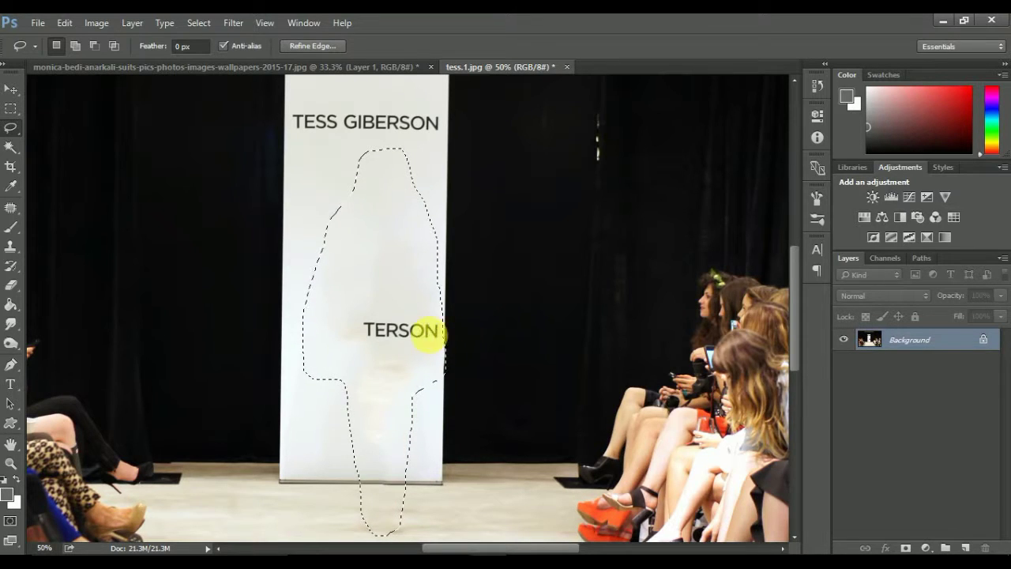
Content-Aware fill the stray TERSON lettering off the banner, then zoom out.
{"action": "left_click", "coordinate": [200, 23]}
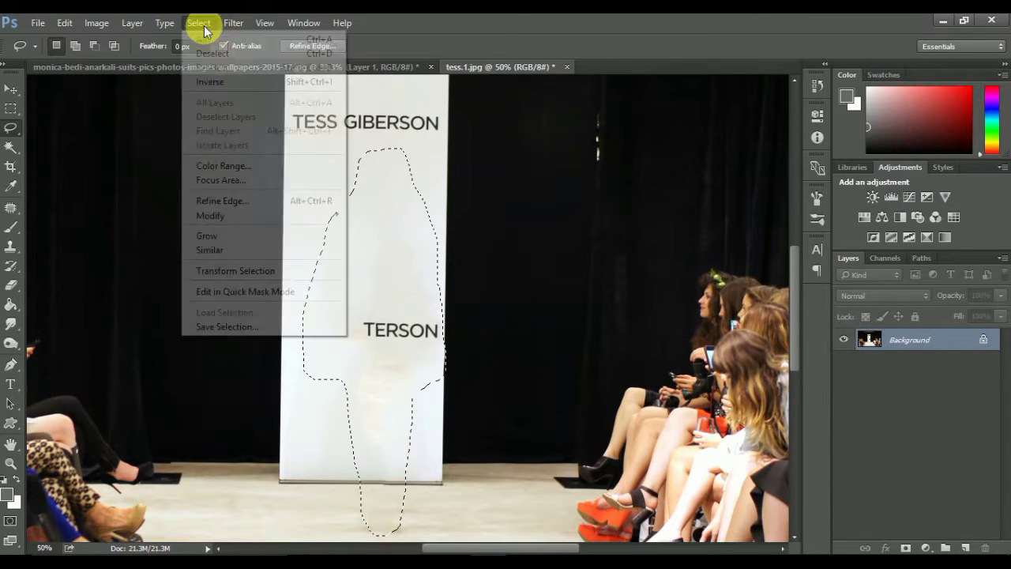
{"action": "left_click", "coordinate": [222, 59]}
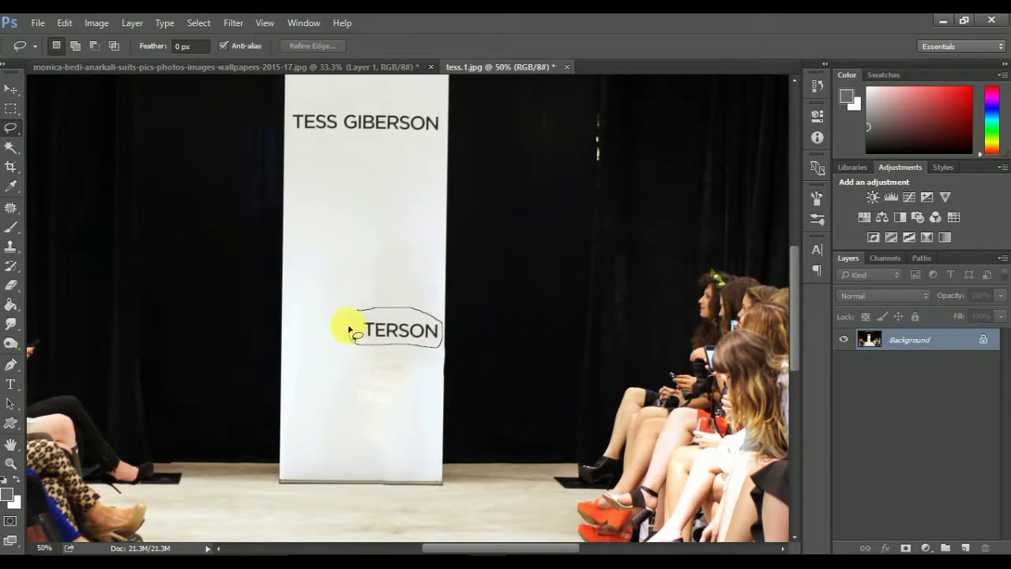
{"action": "right_click", "coordinate": [382, 321]}
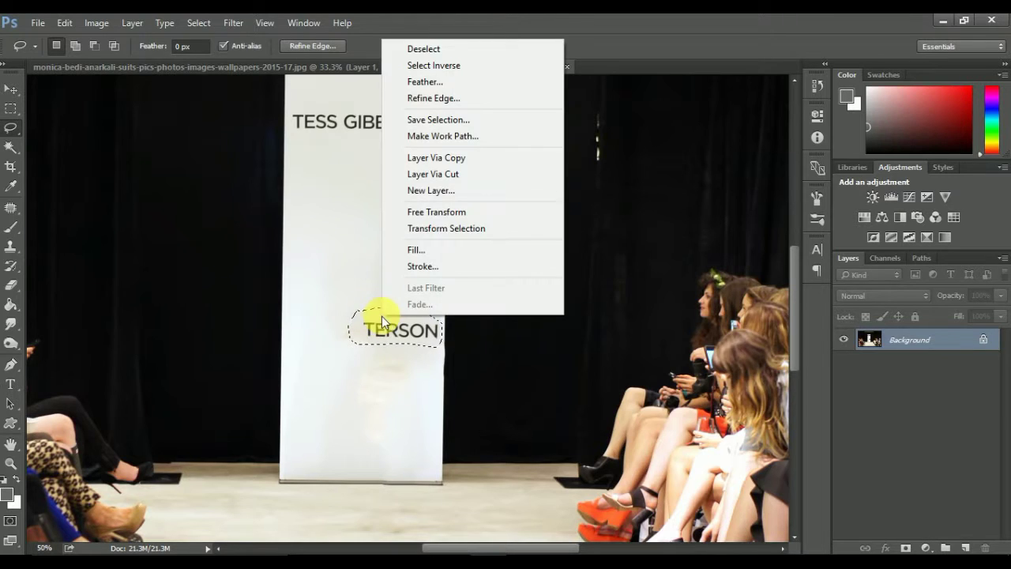
{"action": "left_click", "coordinate": [418, 255]}
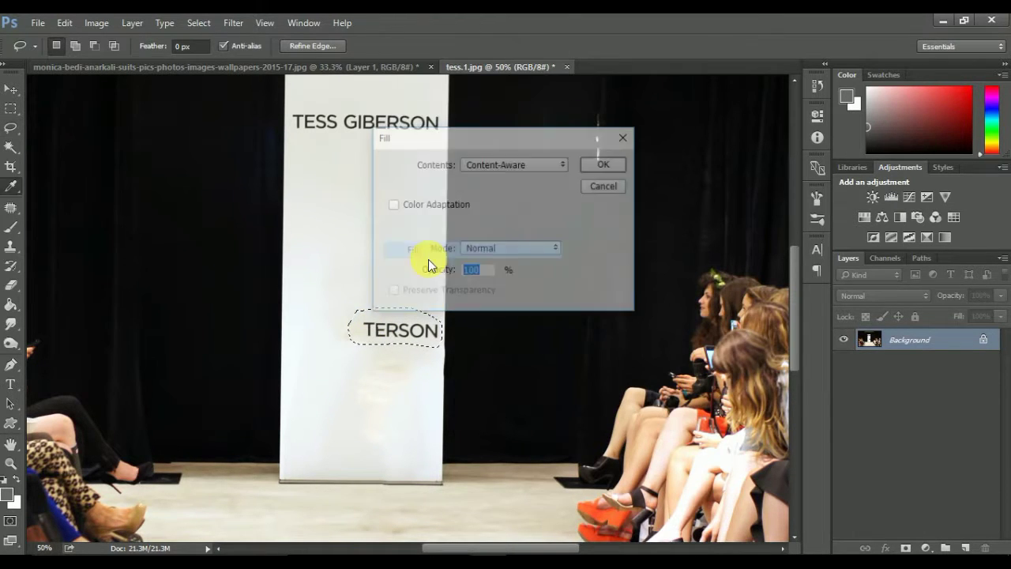
{"action": "left_click", "coordinate": [599, 164]}
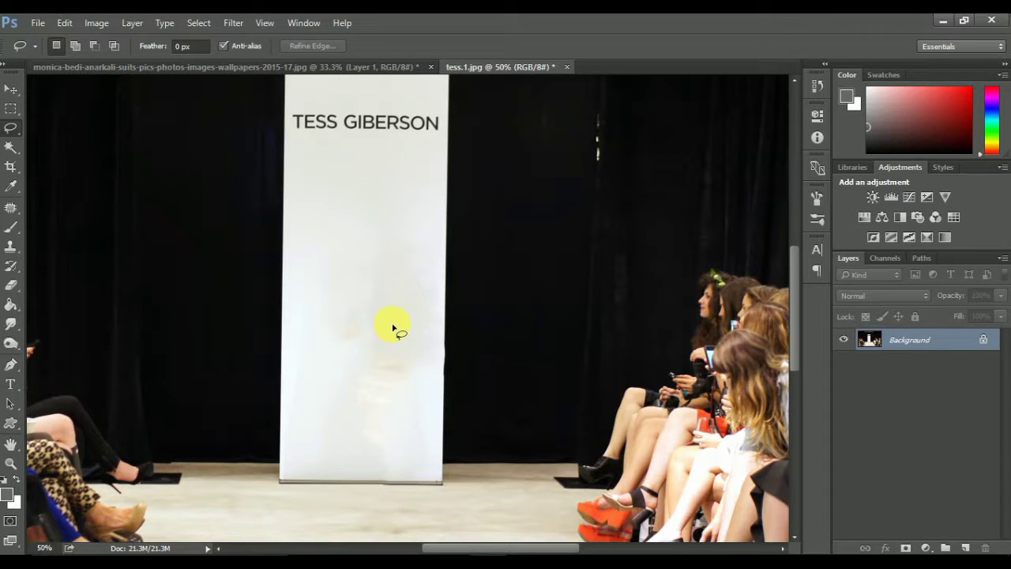
{"action": "key", "text": "ctrl+minus"}
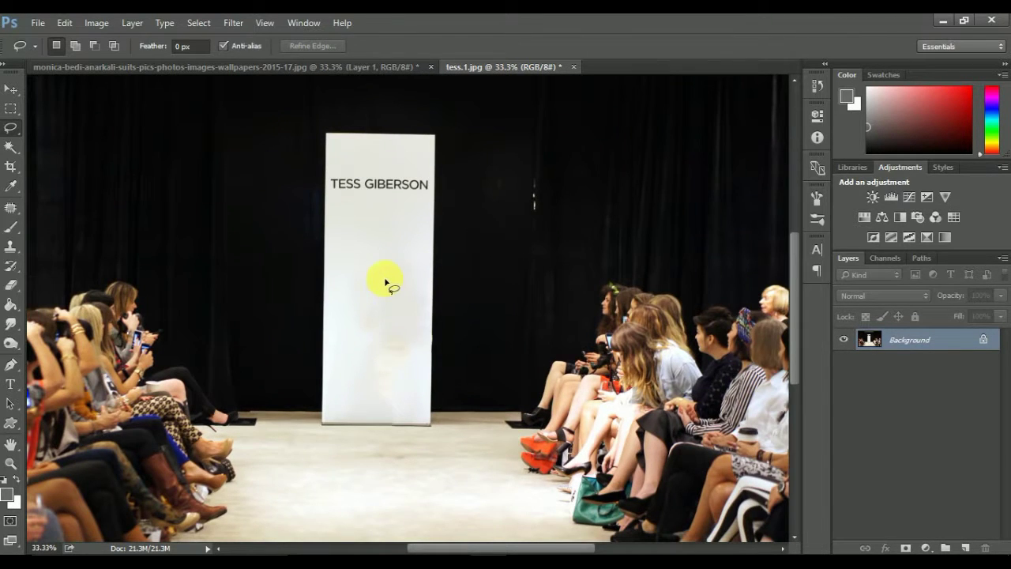
Drag the cut-out model's Layer 1 into tess.1.jpg and place her before the banner.
{"action": "left_click", "coordinate": [322, 71]}
{"action": "left_click", "coordinate": [12, 89]}
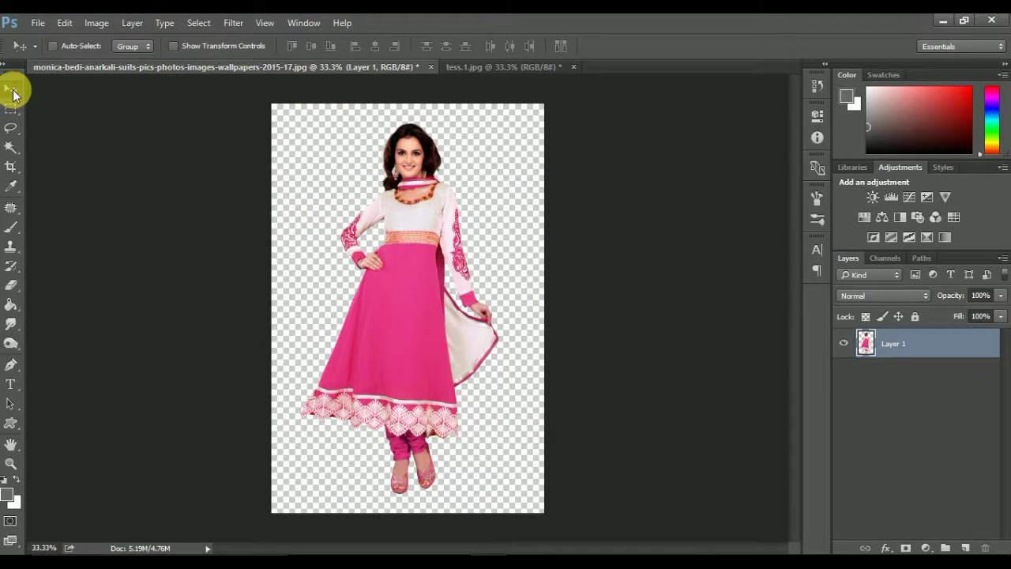
{"action": "mouse_move", "coordinate": [407, 254]}
{"action": "left_mouse_down"}
{"action": "mouse_move", "coordinate": [487, 66]}
{"action": "mouse_move", "coordinate": [469, 194]}
{"action": "left_mouse_up"}
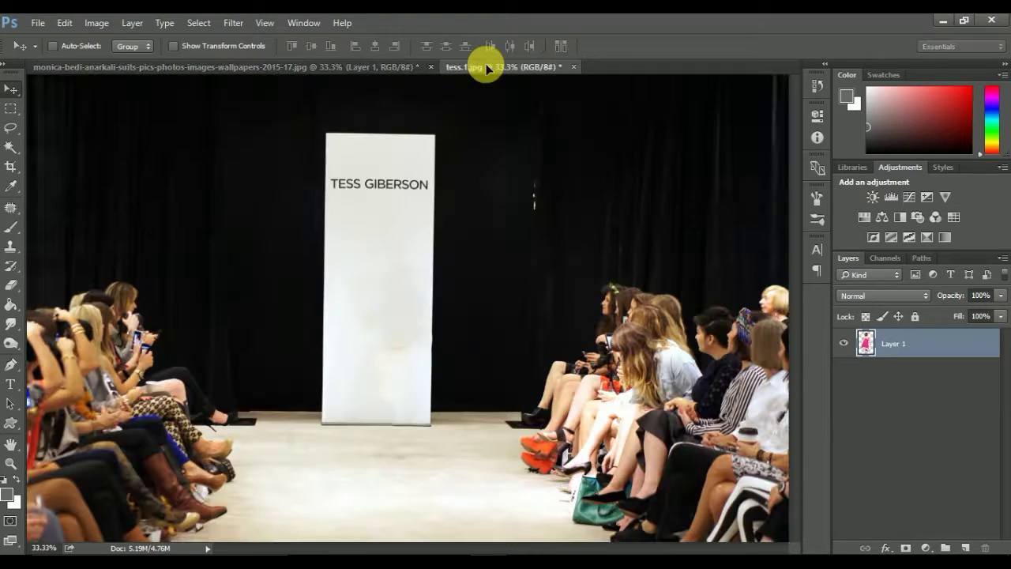
{"action": "left_click_drag", "start_coordinate": [387, 281], "coordinate": [388, 281]}
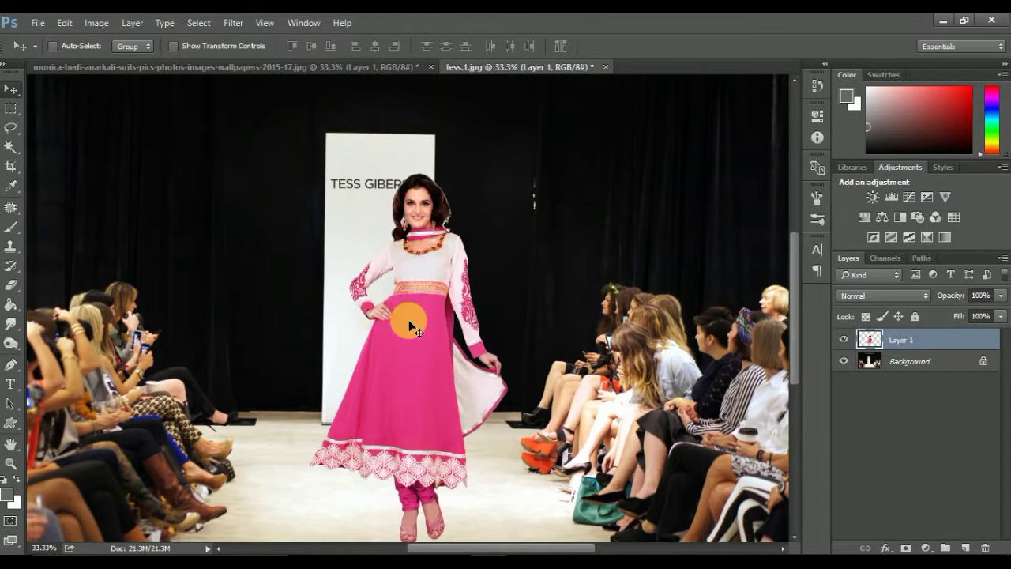
{"action": "mouse_move", "coordinate": [406, 316]}
{"action": "left_mouse_down"}
{"action": "mouse_move", "coordinate": [388, 278]}
{"action": "mouse_move", "coordinate": [391, 292]}
{"action": "left_mouse_up"}
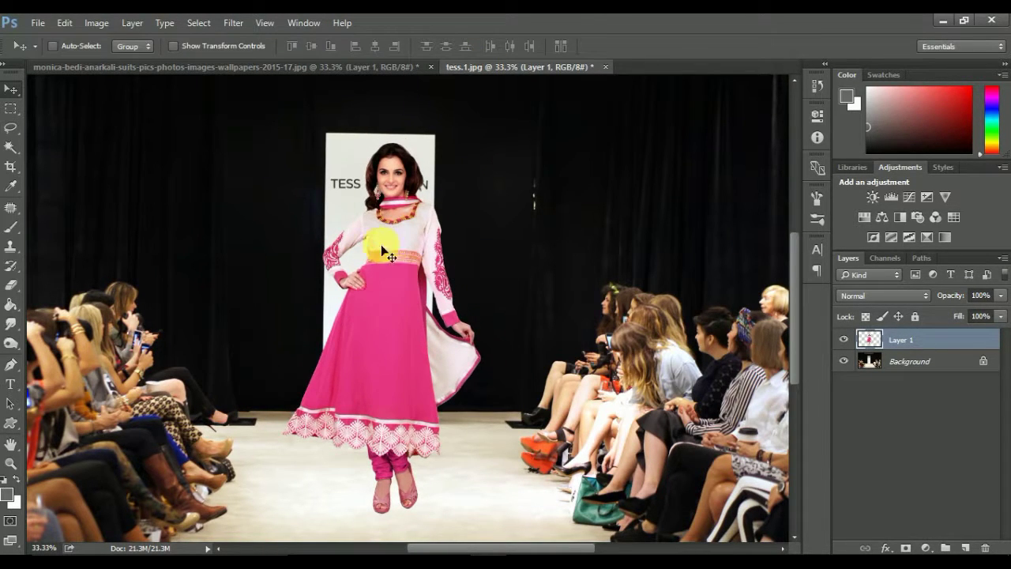
Free Transform Layer 1 down to 61.92% width and 68.72% height.
{"action": "left_click", "coordinate": [70, 23]}
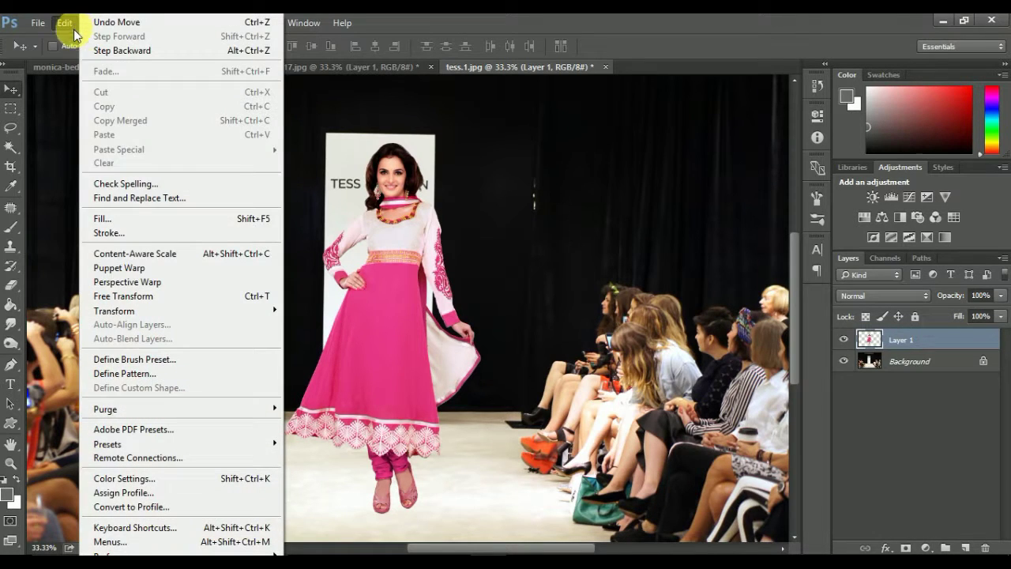
{"action": "left_click", "coordinate": [155, 295]}
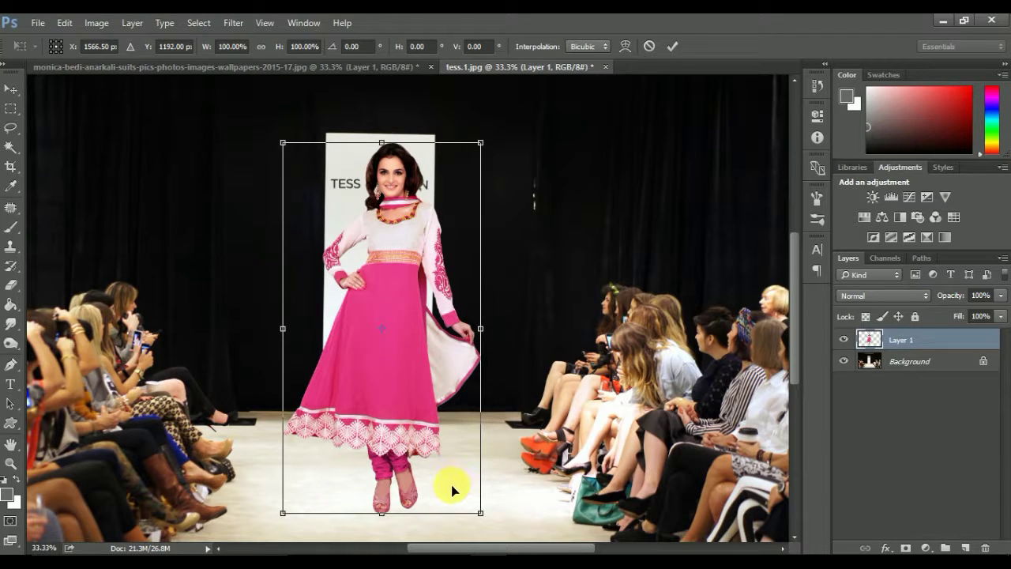
{"action": "left_click_drag", "start_coordinate": [482, 515], "coordinate": [440, 463]}
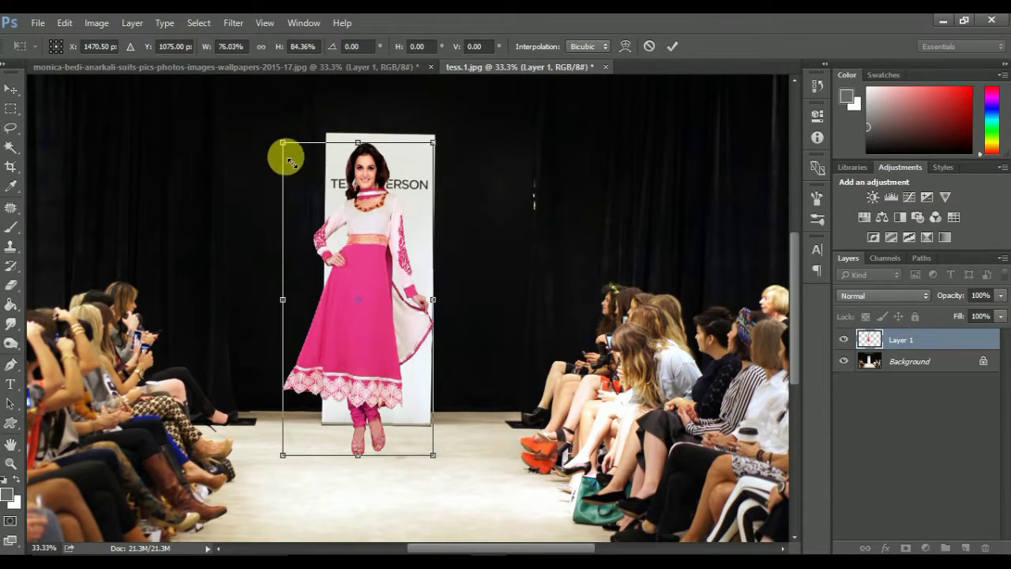
{"action": "left_click_drag", "start_coordinate": [284, 143], "coordinate": [320, 205]}
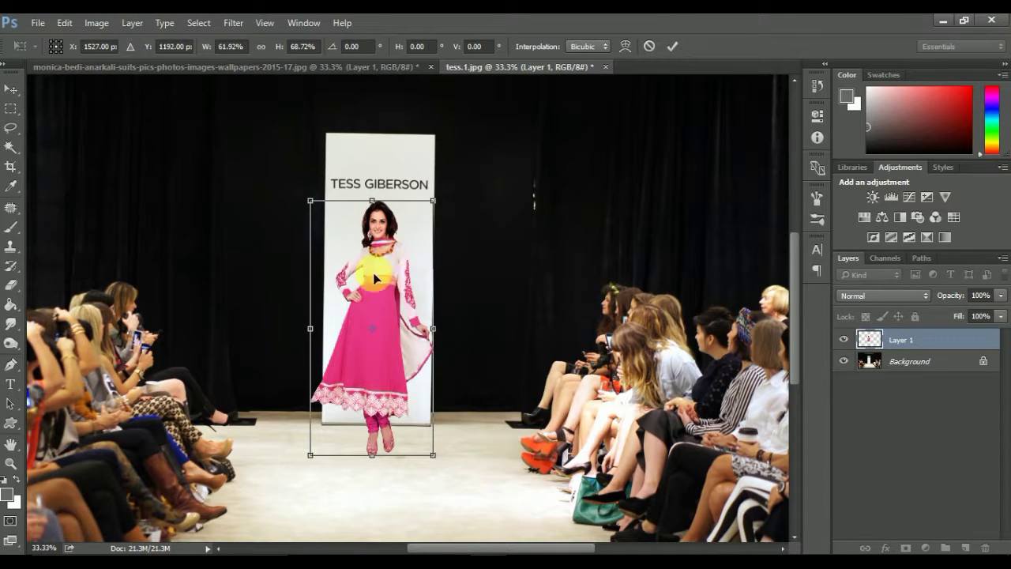
{"action": "left_click", "coordinate": [670, 48]}
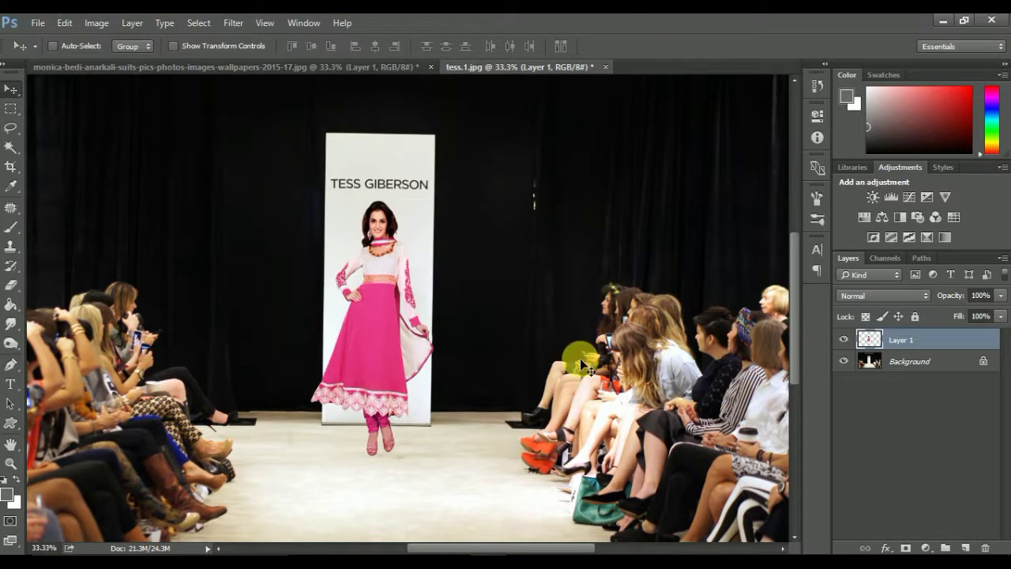
Add a new Layer 2 above Background and zoom to the model's feet.
{"action": "left_click", "coordinate": [925, 361]}
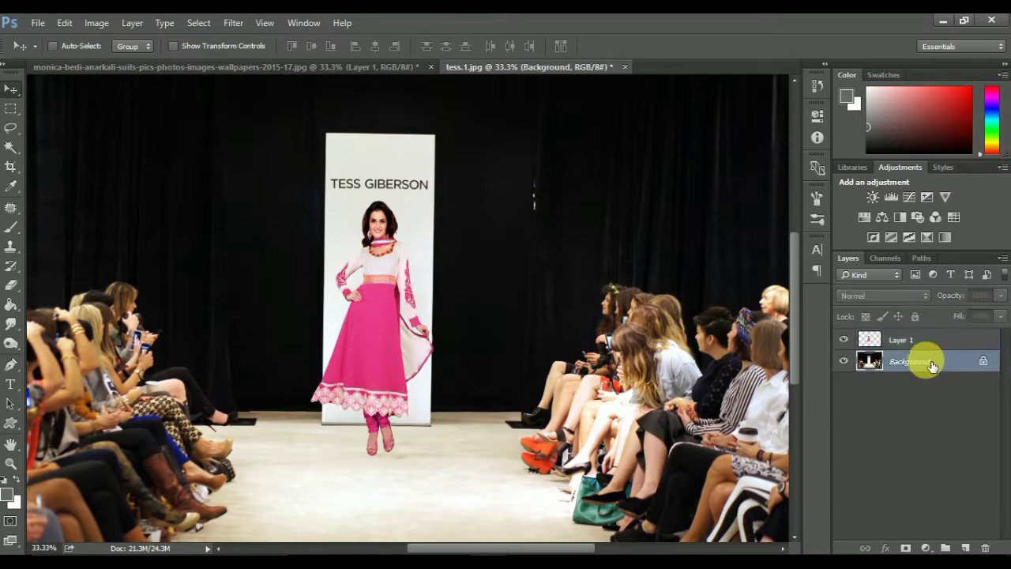
{"action": "left_click", "coordinate": [965, 547]}
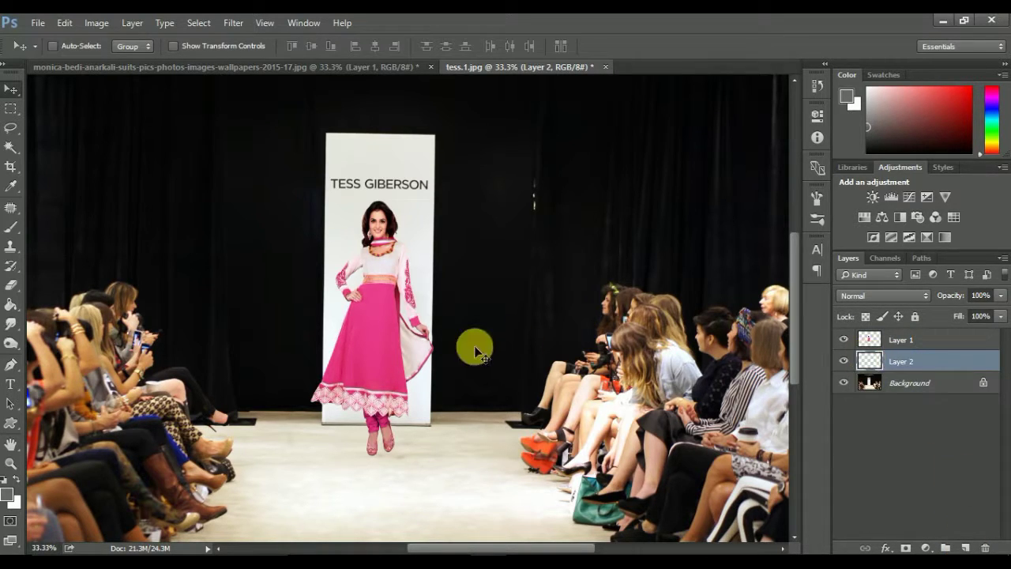
{"action": "key", "text": "ctrl+plus"}
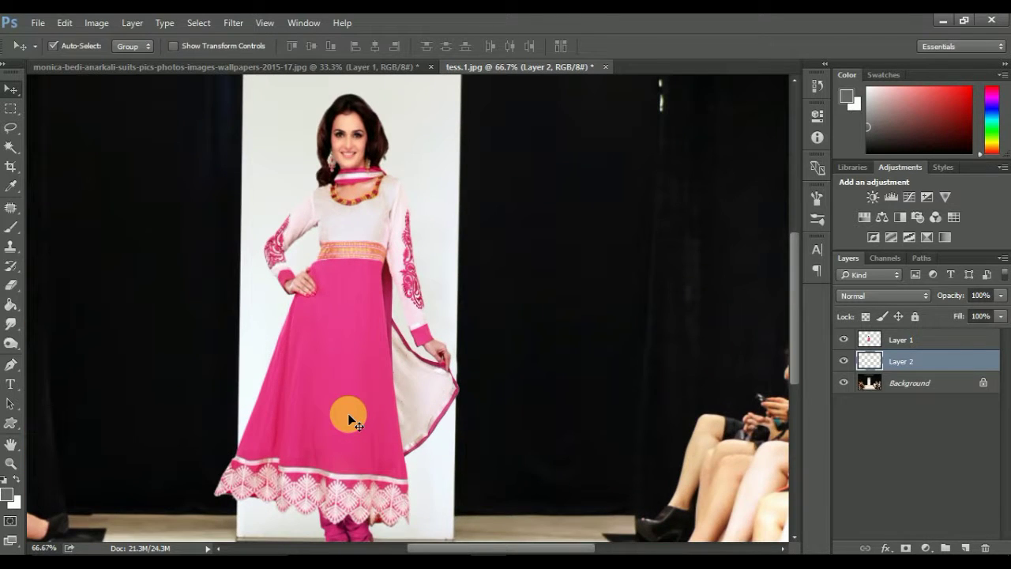
{"action": "left_click_drag", "start_coordinate": [391, 459], "coordinate": [403, 347]}
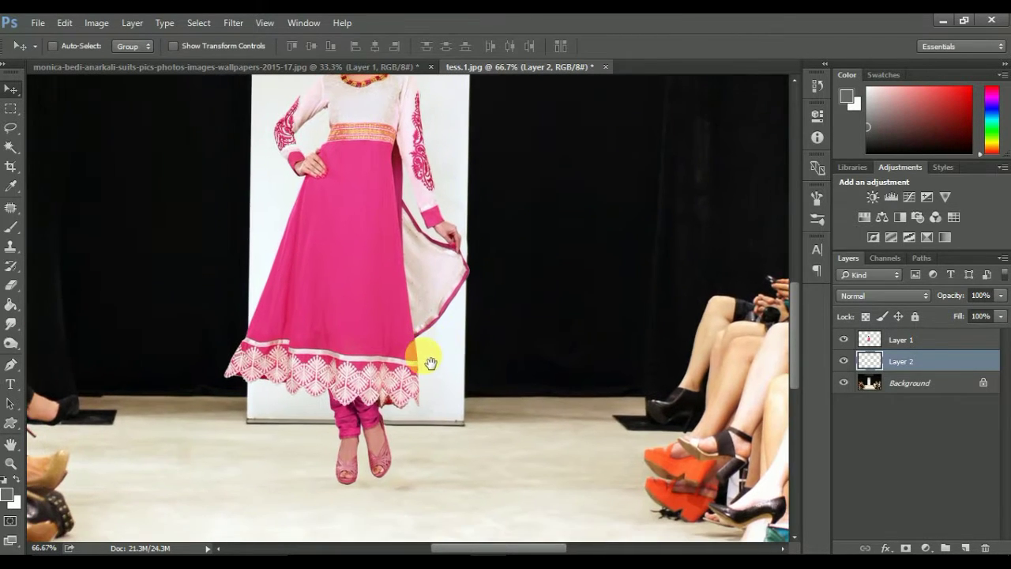
Choose the Brush tool with a dark grey foreground colour.
{"action": "left_click", "coordinate": [11, 227]}
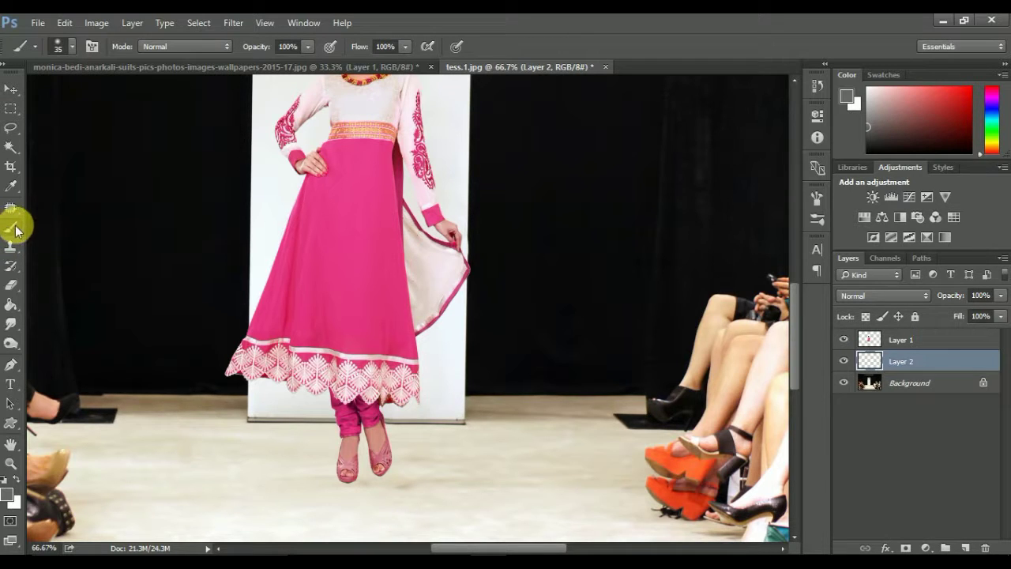
{"action": "left_click", "coordinate": [8, 493]}
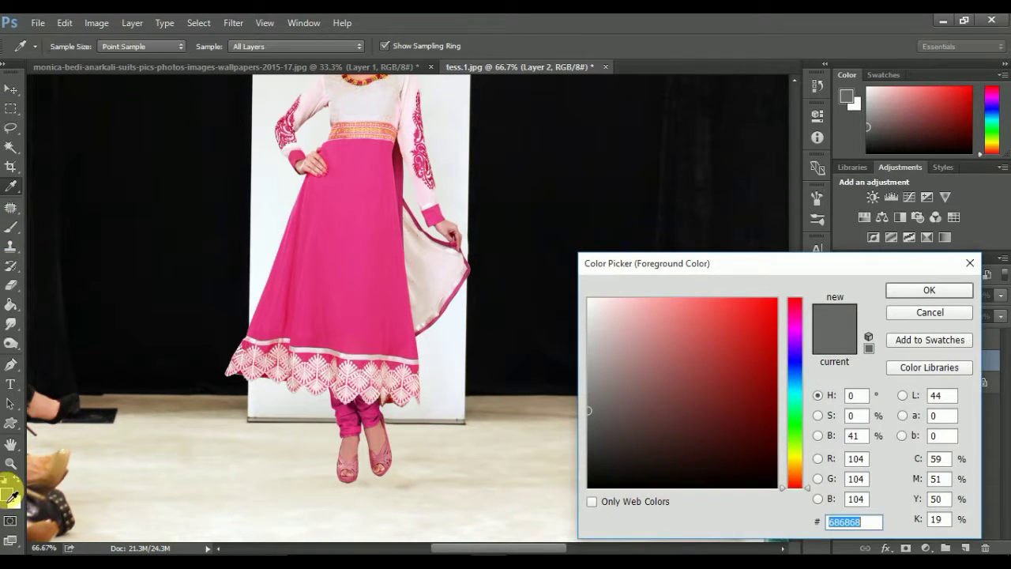
{"action": "left_click", "coordinate": [589, 412]}
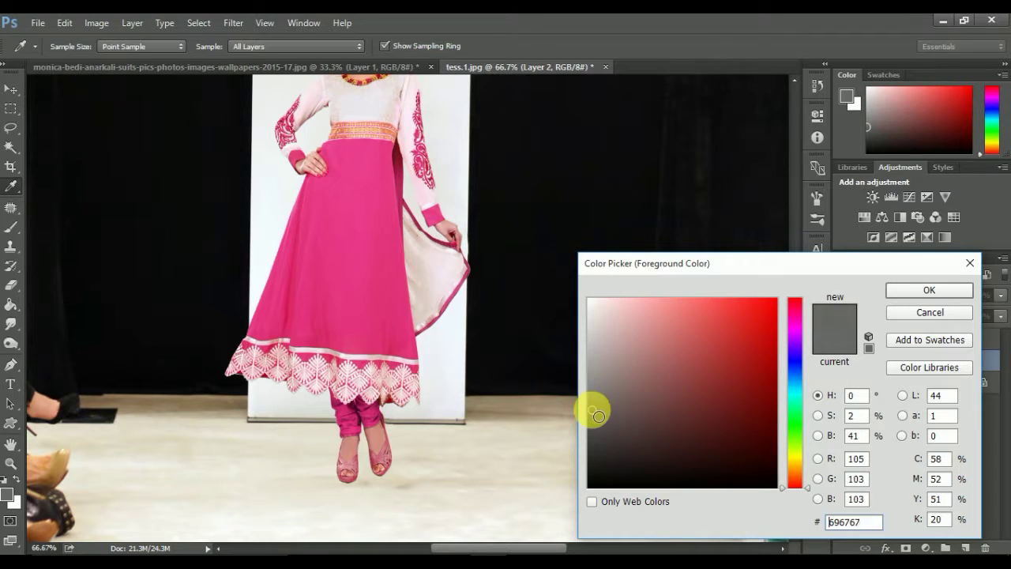
{"action": "left_click", "coordinate": [929, 290]}
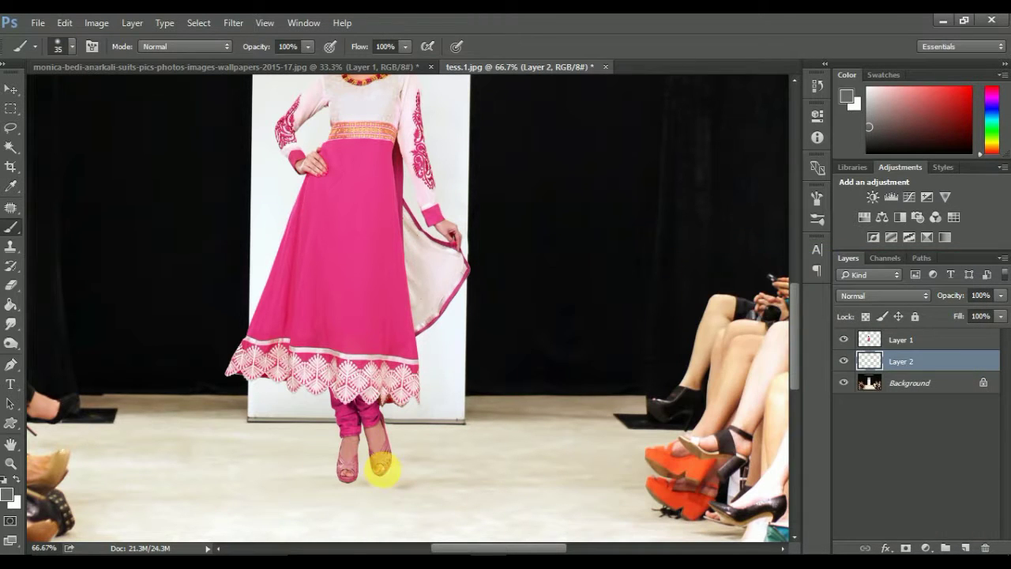
Paint soft dark grey shadows beneath the model's shoes at 100% zoom.
{"action": "left_click_drag", "start_coordinate": [382, 478], "coordinate": [379, 482]}
{"action": "key", "text": "ctrl+plus"}
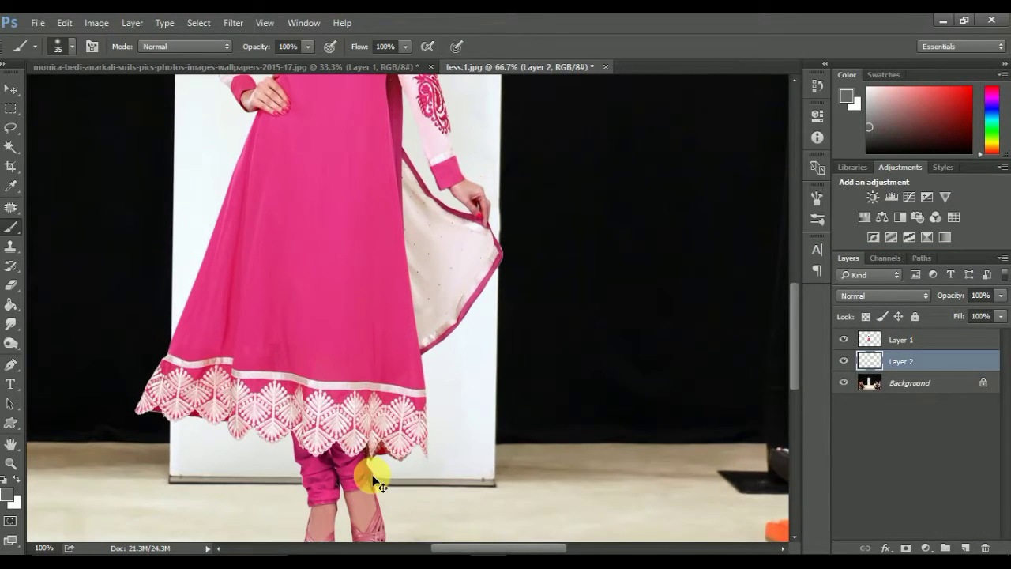
{"action": "scroll", "coordinate": [387, 415], "scroll_direction": "down", "scroll_amount": 2}
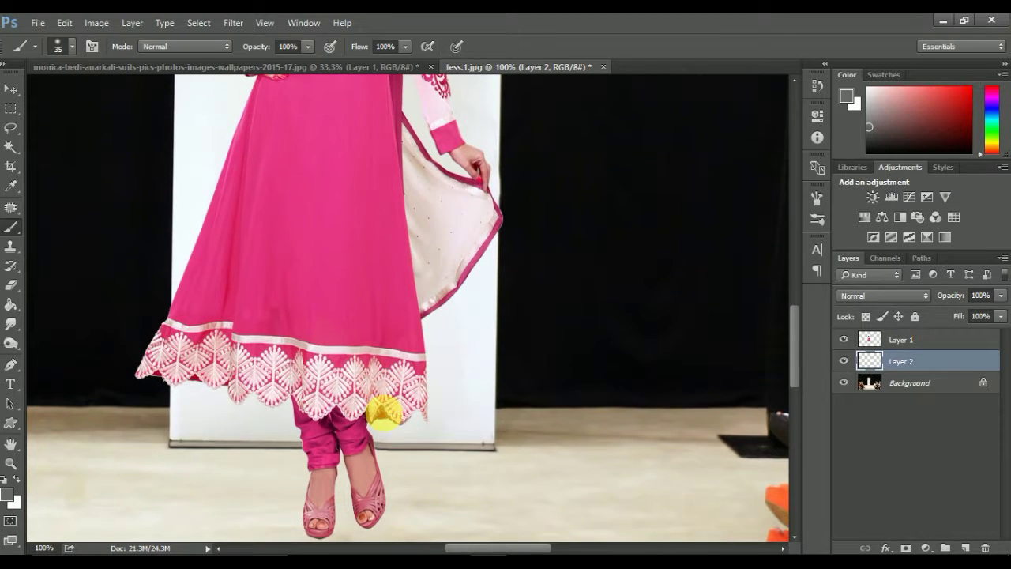
{"action": "scroll", "coordinate": [384, 417], "scroll_direction": "down", "scroll_amount": 2}
{"action": "scroll", "coordinate": [363, 423], "scroll_direction": "down", "scroll_amount": 2}
{"action": "mouse_move", "coordinate": [374, 426]}
{"action": "left_mouse_down"}
{"action": "mouse_move", "coordinate": [327, 447]}
{"action": "mouse_move", "coordinate": [450, 470]}
{"action": "left_mouse_up"}
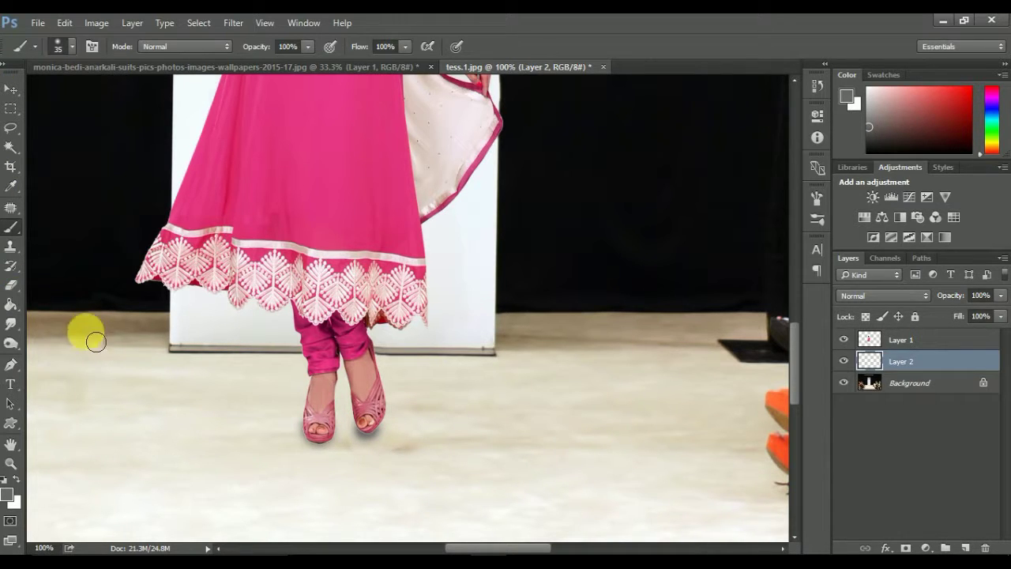
{"action": "left_click", "coordinate": [912, 327]}
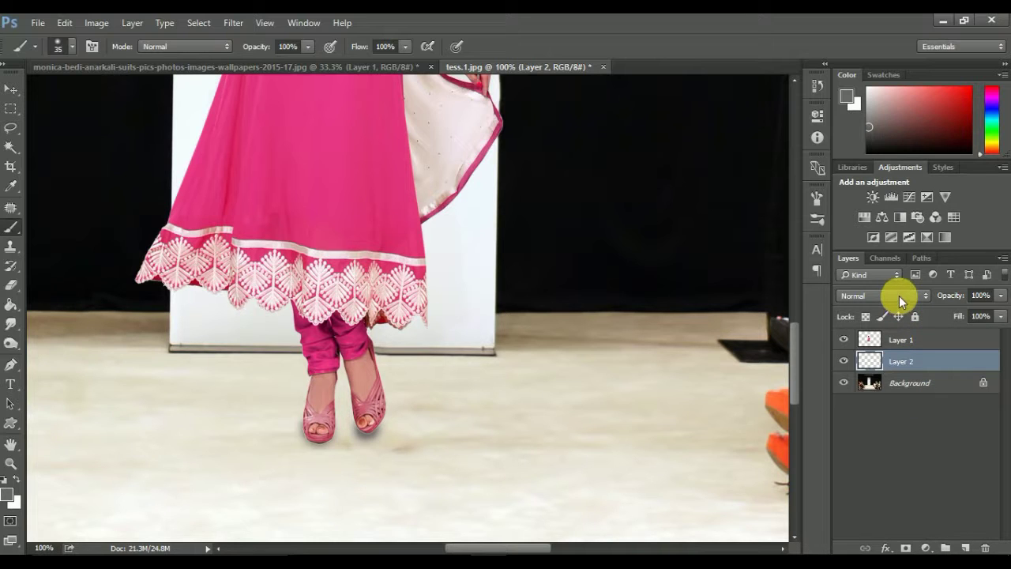
Set Layer 2's shoe shadow to Hard Light, show it again, and fit the runway image in view.
{"action": "left_click", "coordinate": [900, 294]}
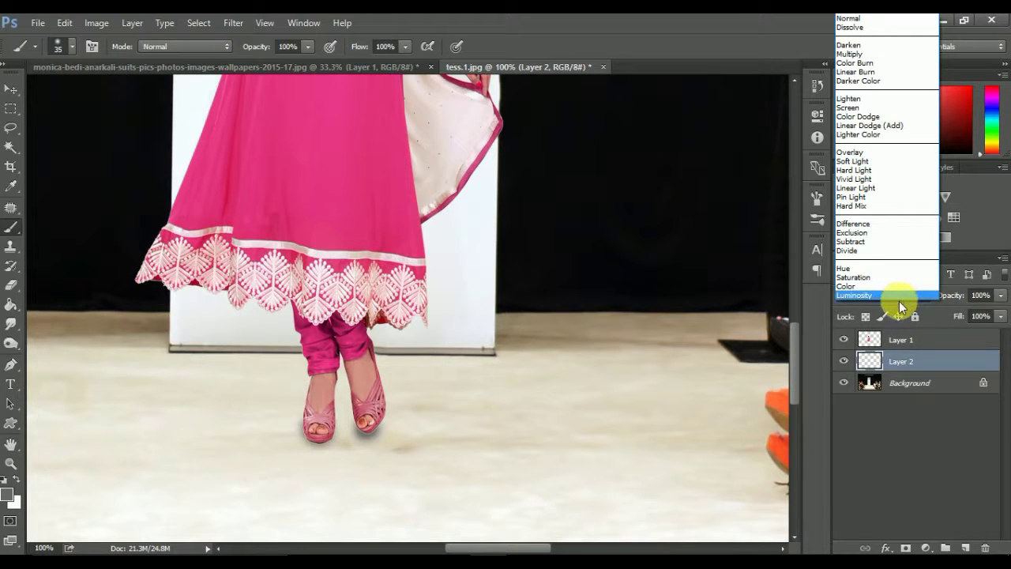
{"action": "left_click", "coordinate": [879, 170]}
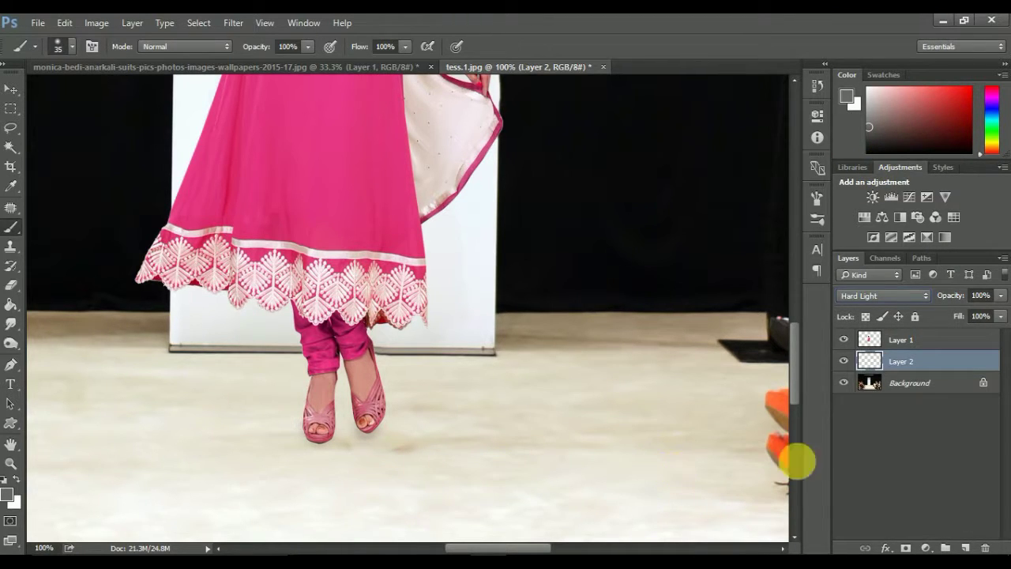
{"action": "left_click", "coordinate": [848, 360]}
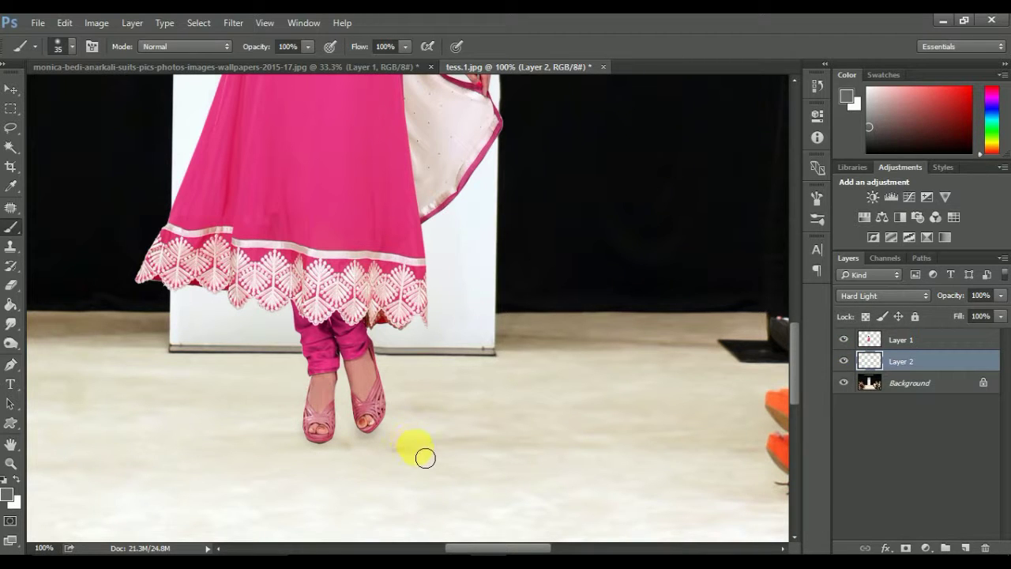
{"action": "key", "text": "ctrl+minus"}
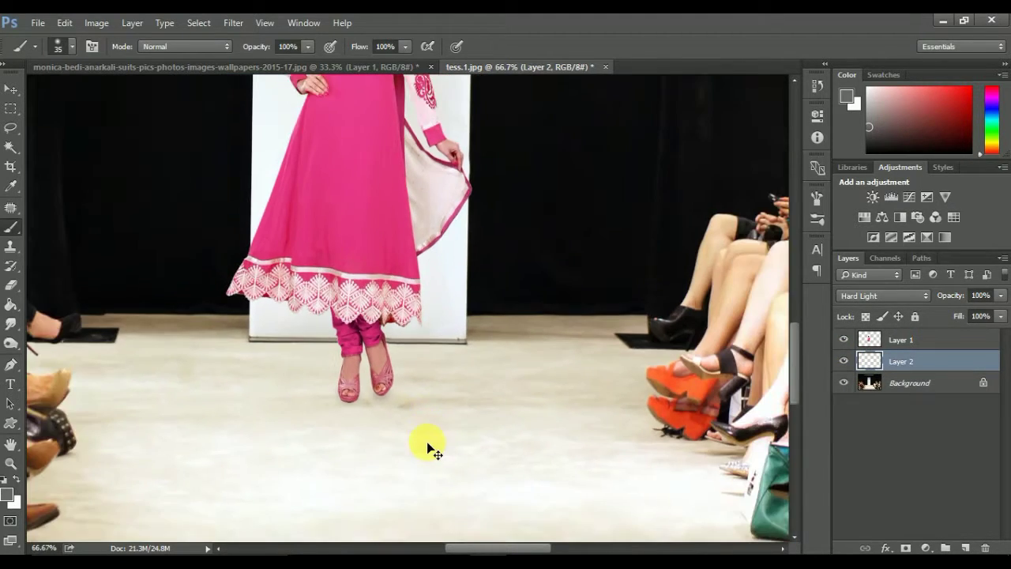
{"action": "key", "text": "ctrl+minus"}
{"action": "key", "text": "ctrl+0"}
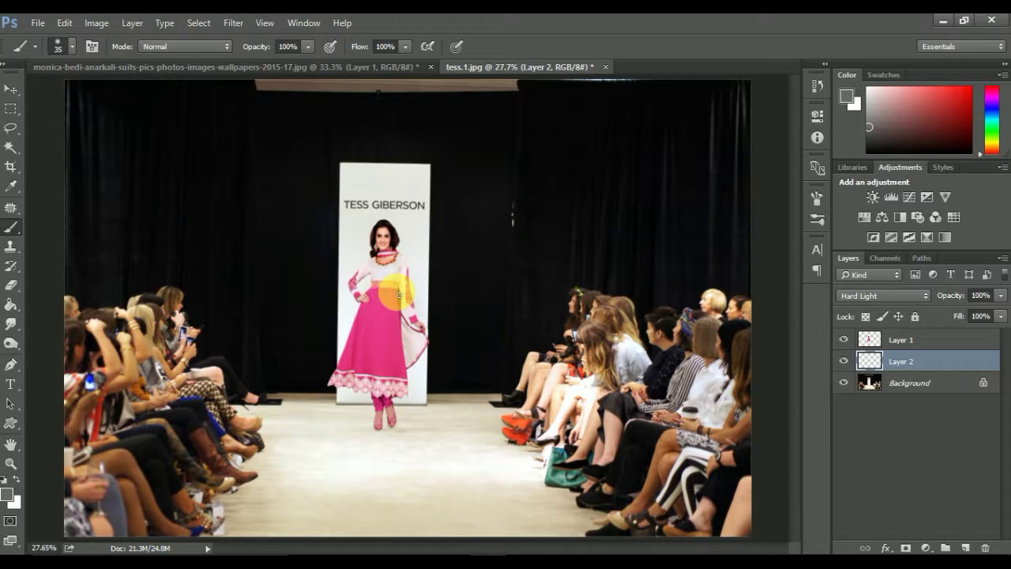
Save the composite as a JPEG named 'Picture Background Changing'.
{"action": "left_click", "coordinate": [41, 24]}
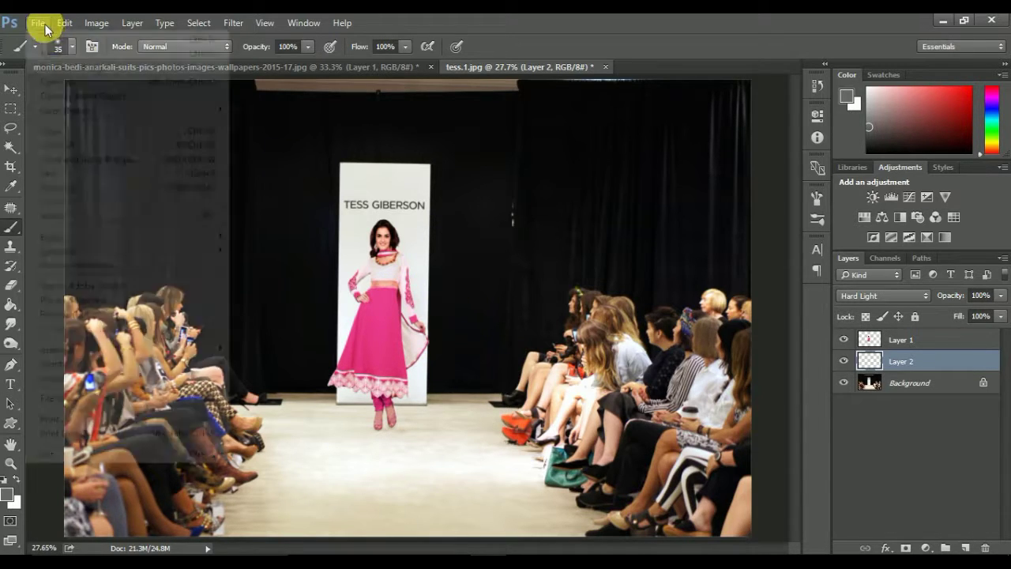
{"action": "mouse_move", "coordinate": [37, 23]}
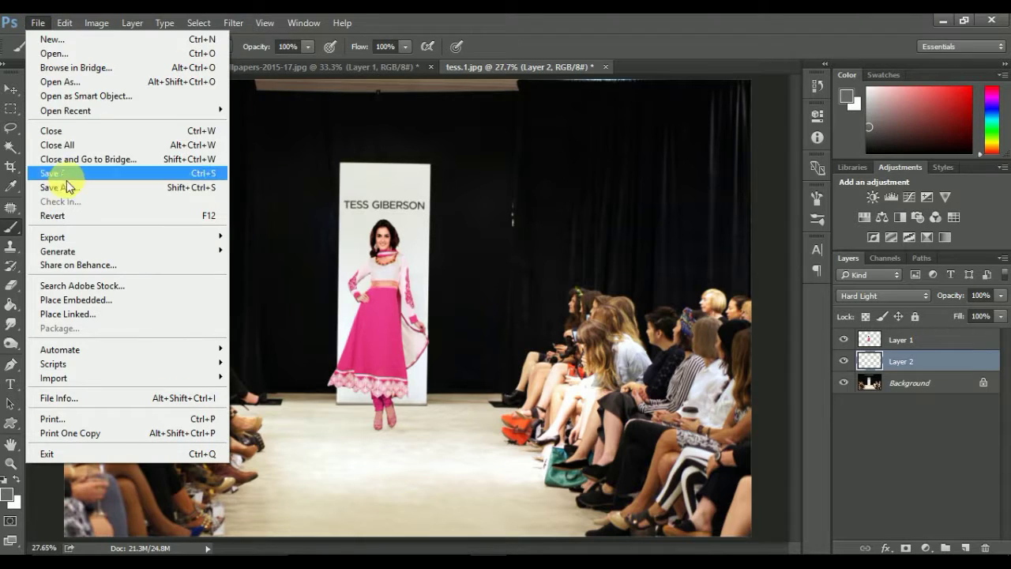
{"action": "left_click", "coordinate": [71, 190]}
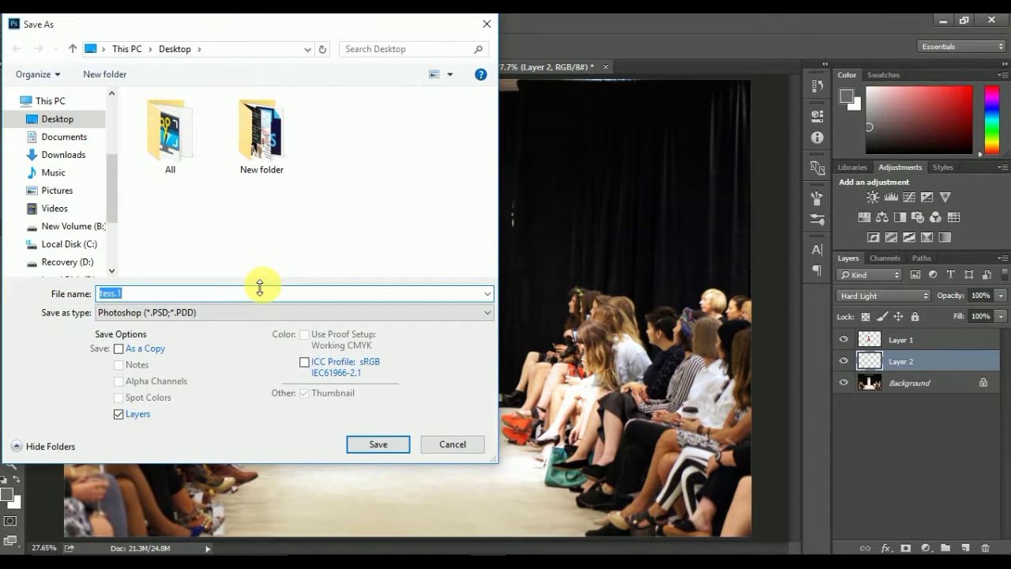
{"action": "type", "text": "Picture Background Changing"}
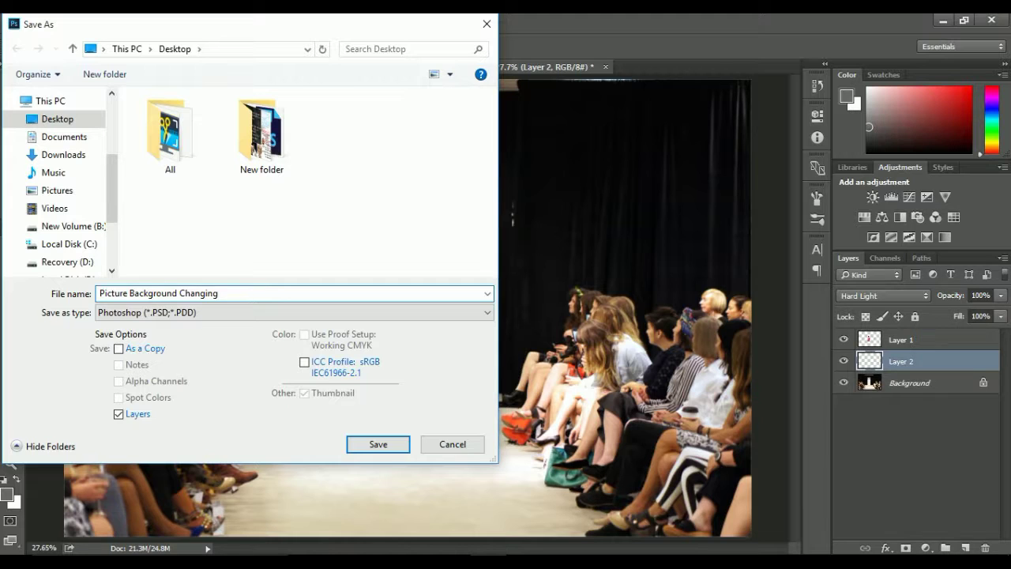
{"action": "left_click", "coordinate": [274, 314]}
{"action": "left_click", "coordinate": [252, 417]}
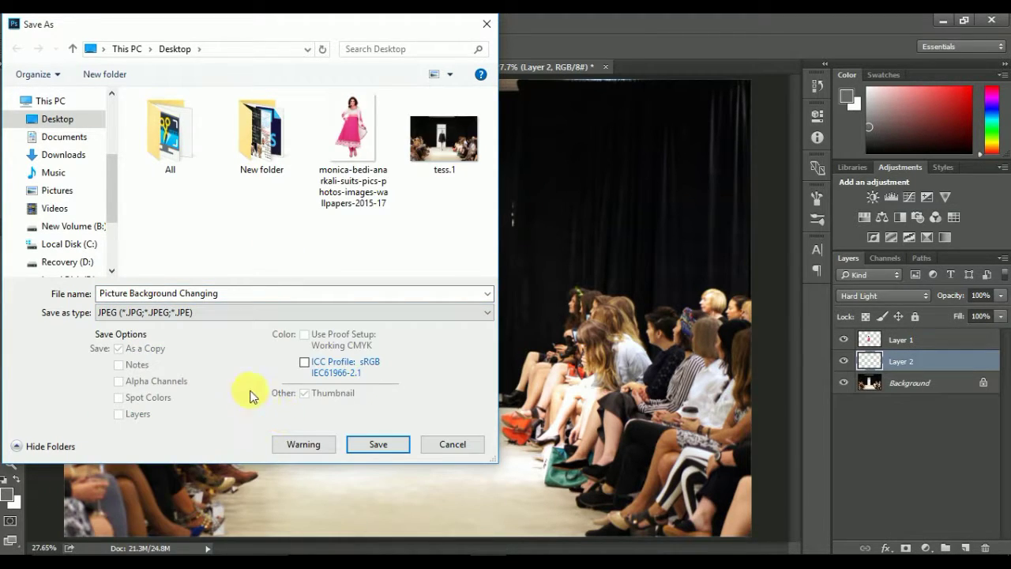
{"action": "left_click", "coordinate": [378, 445]}
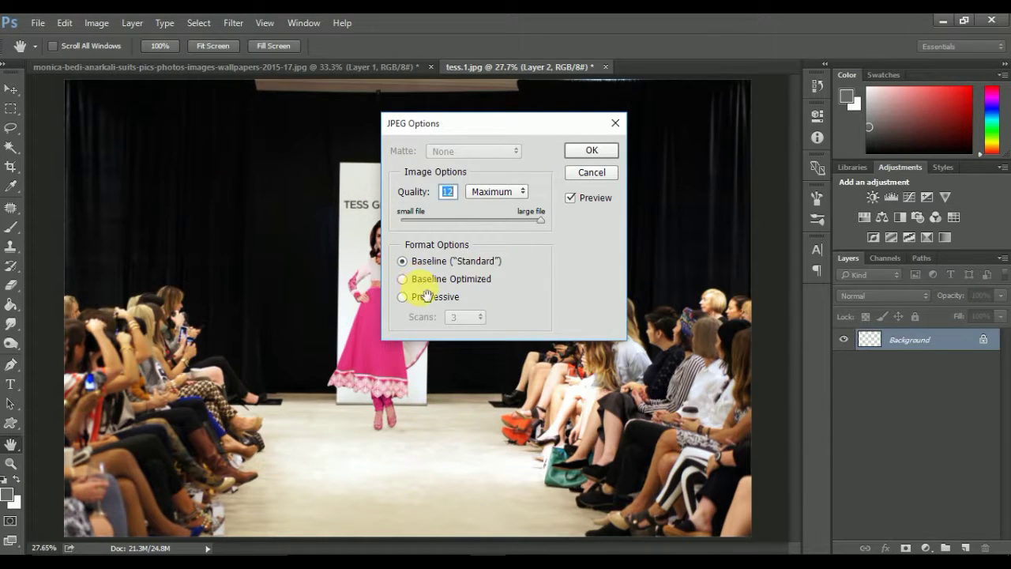
Accept Baseline Optimized JPEG options at quality 10, then open the saved image from the desktop.
{"action": "left_click", "coordinate": [406, 282]}
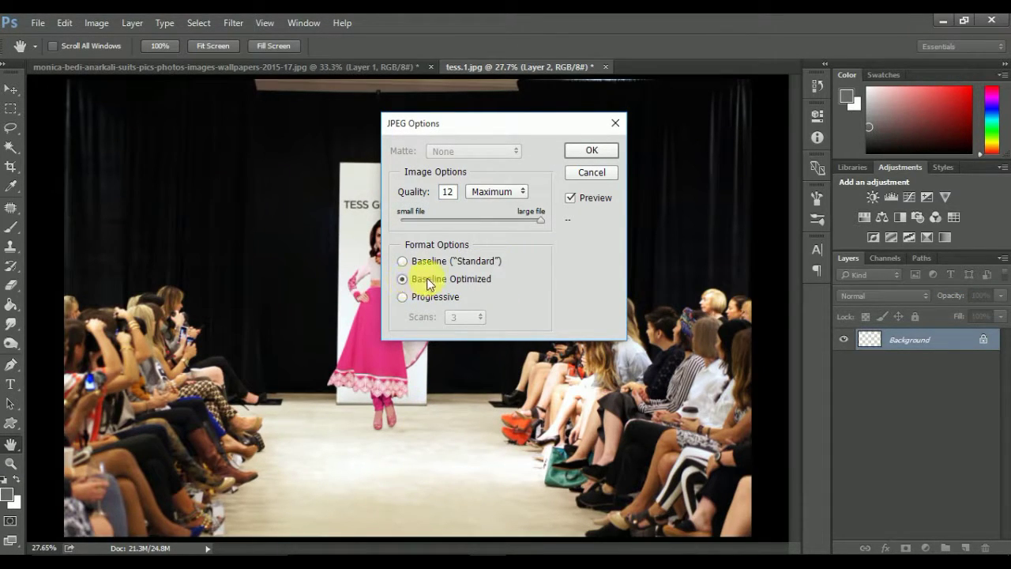
{"action": "left_click", "coordinate": [521, 218]}
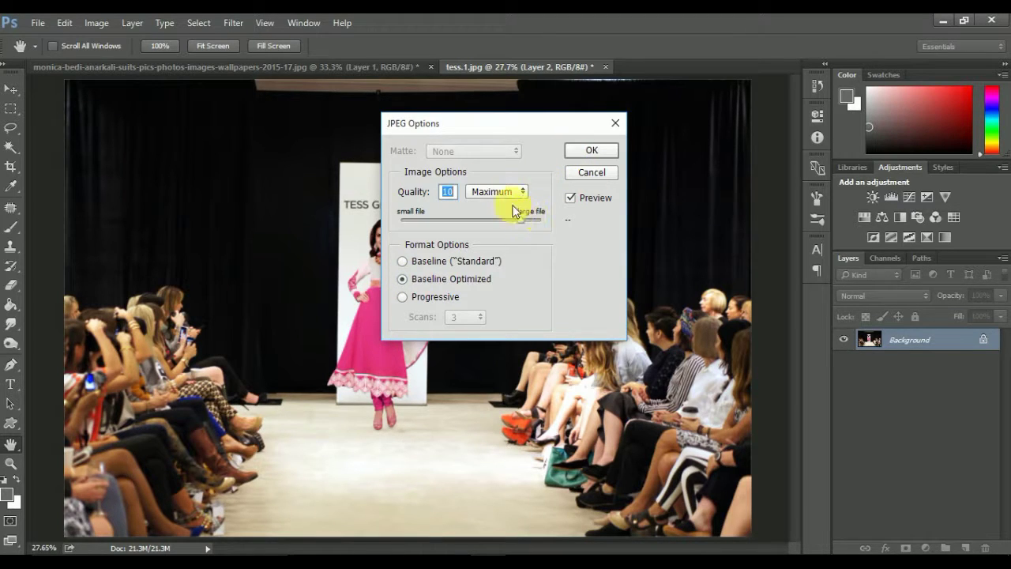
{"action": "left_click", "coordinate": [591, 152]}
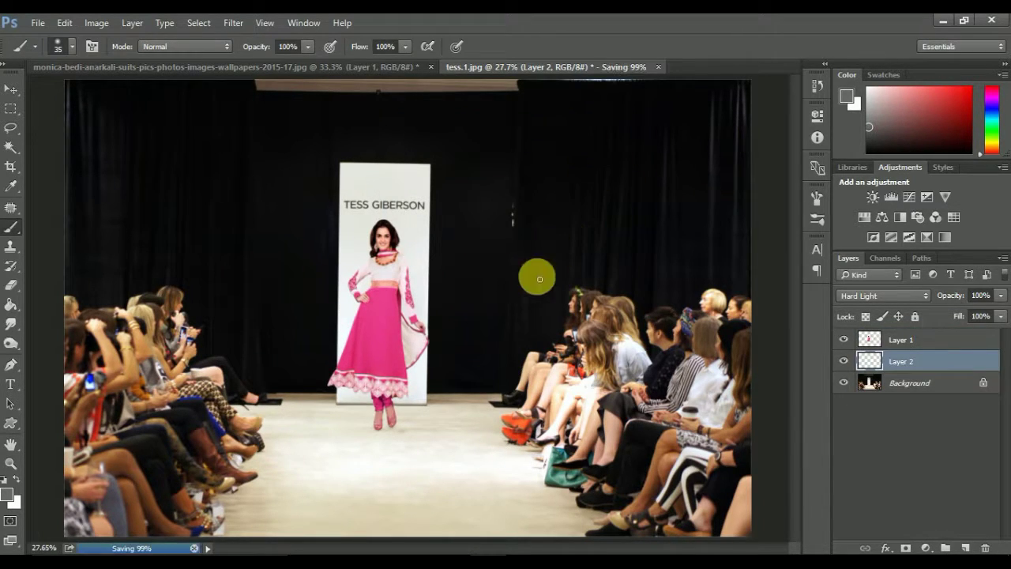
{"action": "left_click", "coordinate": [941, 22]}
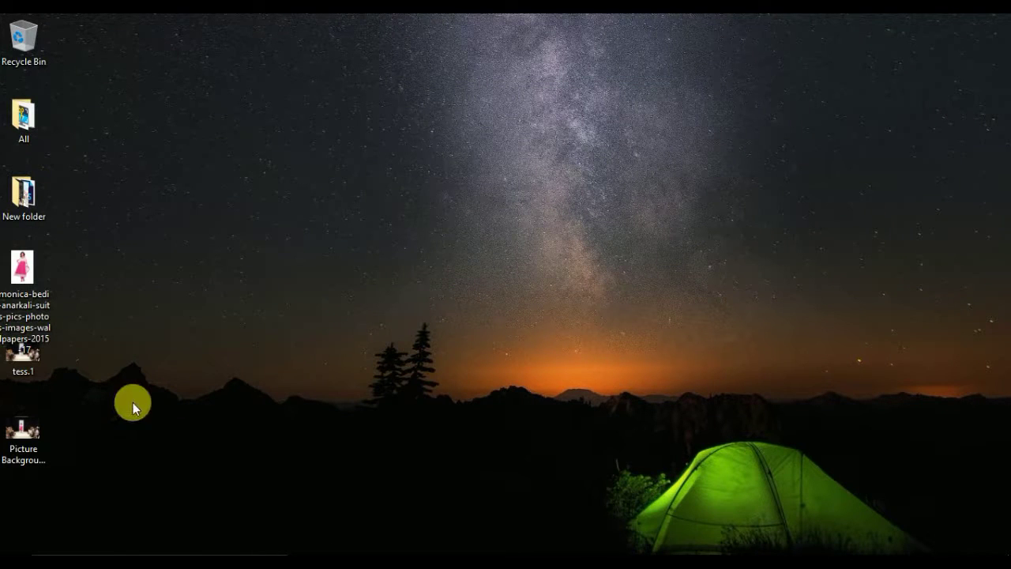
{"action": "double_click", "coordinate": [34, 424]}
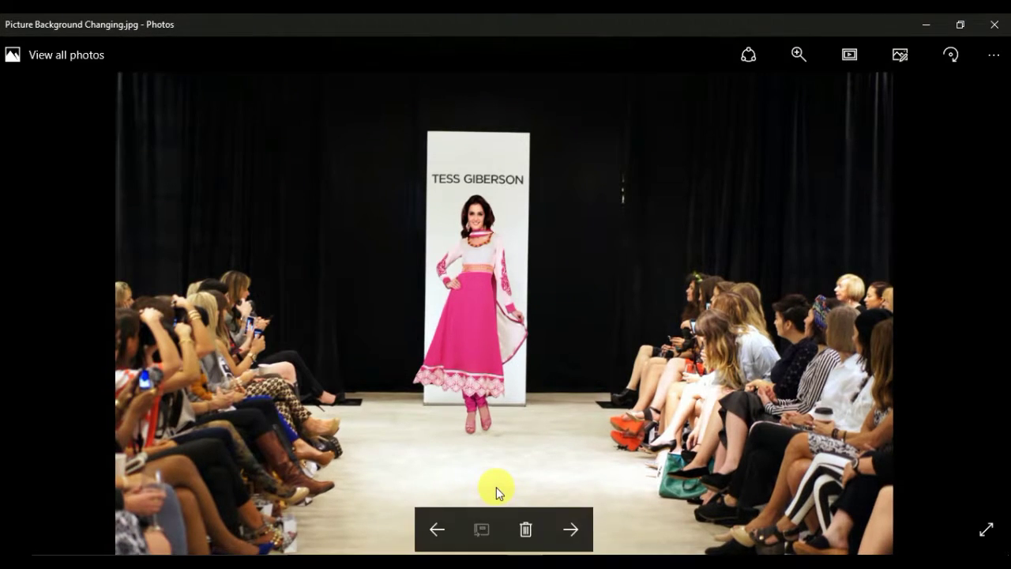
Flip between the finished composite, the original model photo and the tess.1 runway photo.
{"action": "left_click", "coordinate": [436, 531]}
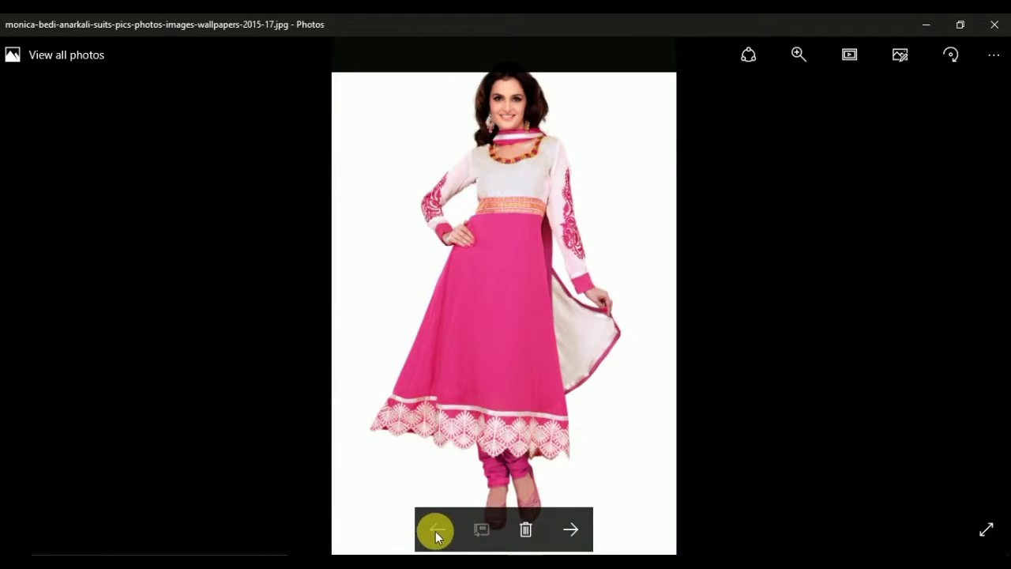
{"action": "left_click", "coordinate": [574, 533]}
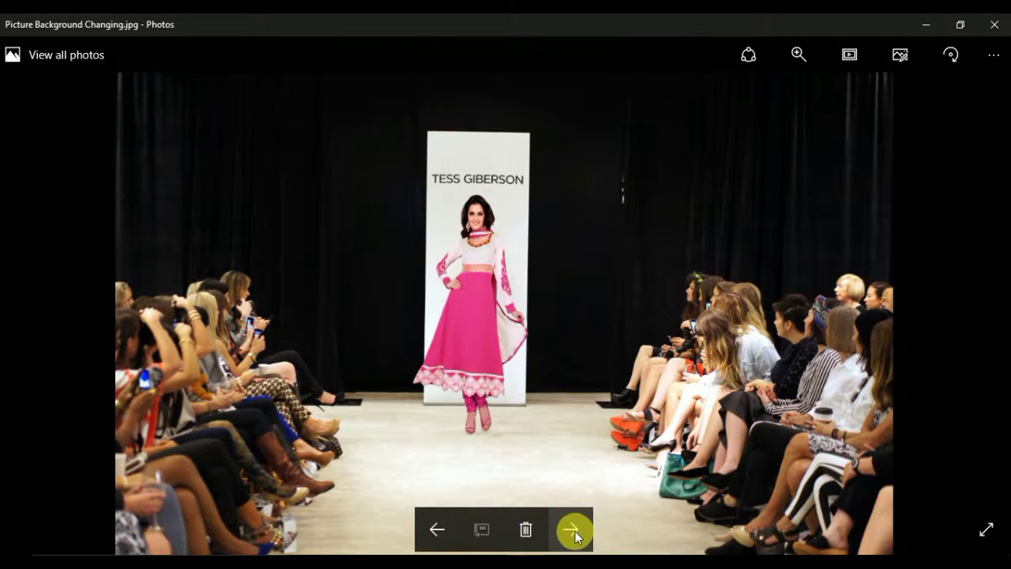
{"action": "left_click", "coordinate": [574, 532]}
{"action": "left_click", "coordinate": [438, 529]}
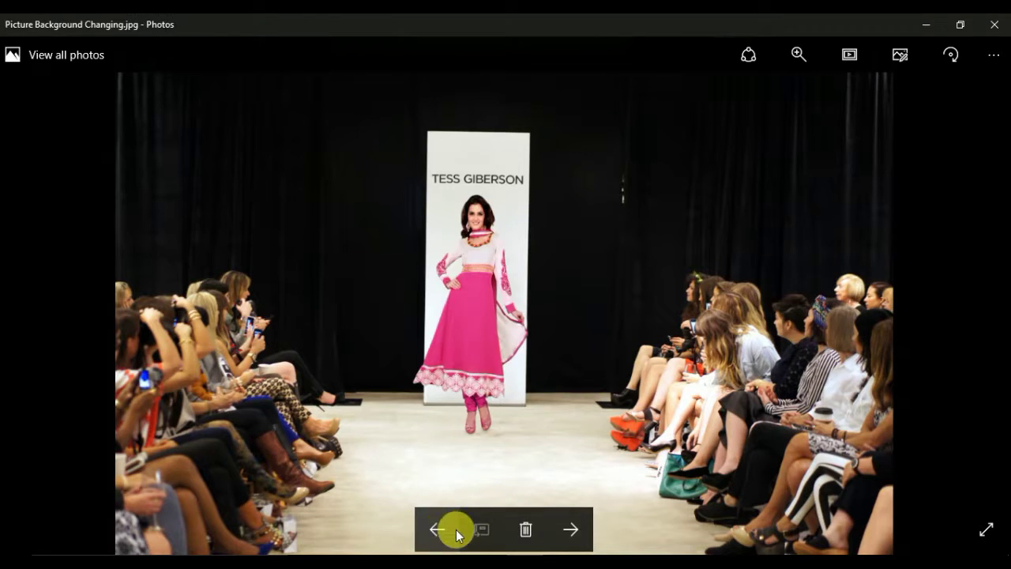
{"action": "left_click", "coordinate": [569, 529]}
{"action": "left_click", "coordinate": [438, 529]}
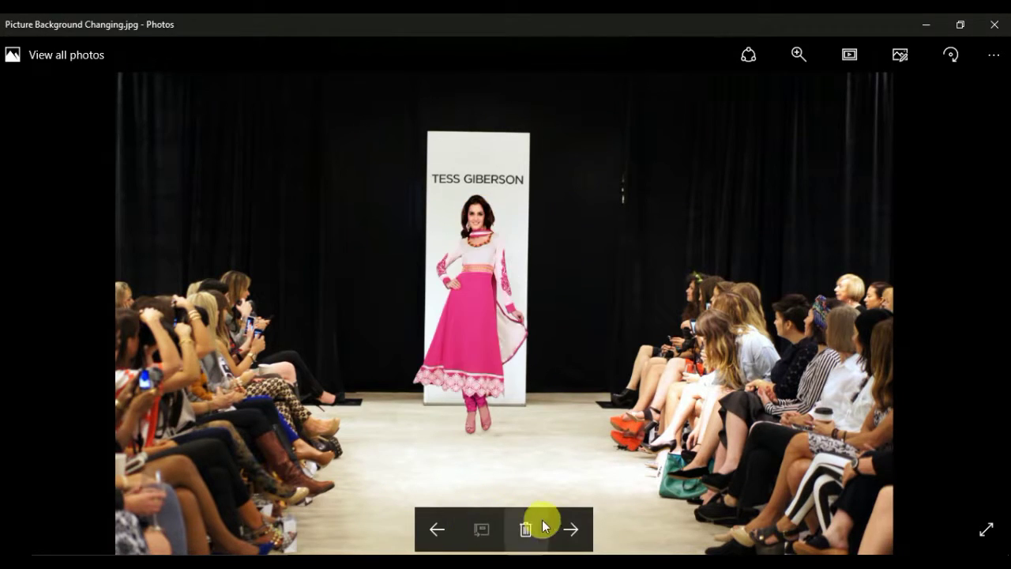
{"action": "left_click", "coordinate": [572, 530]}
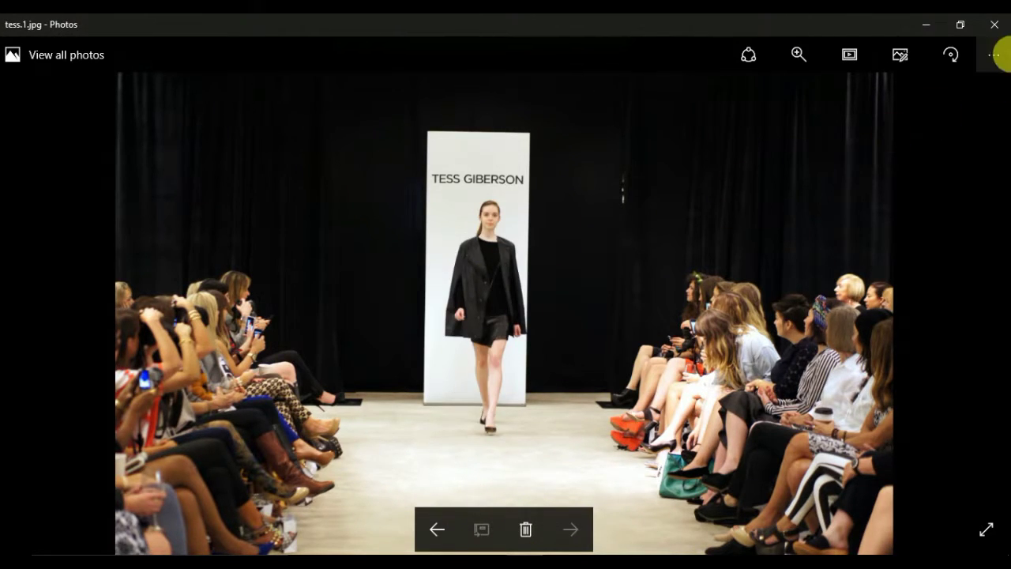